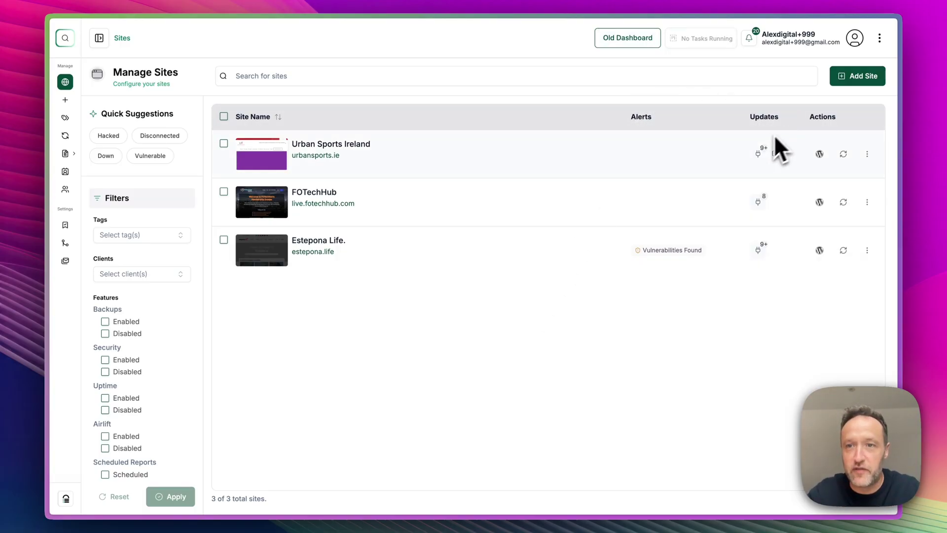
Step: Check the pending update counts for the three sites in Manage Sites
mouse_move(760, 157)
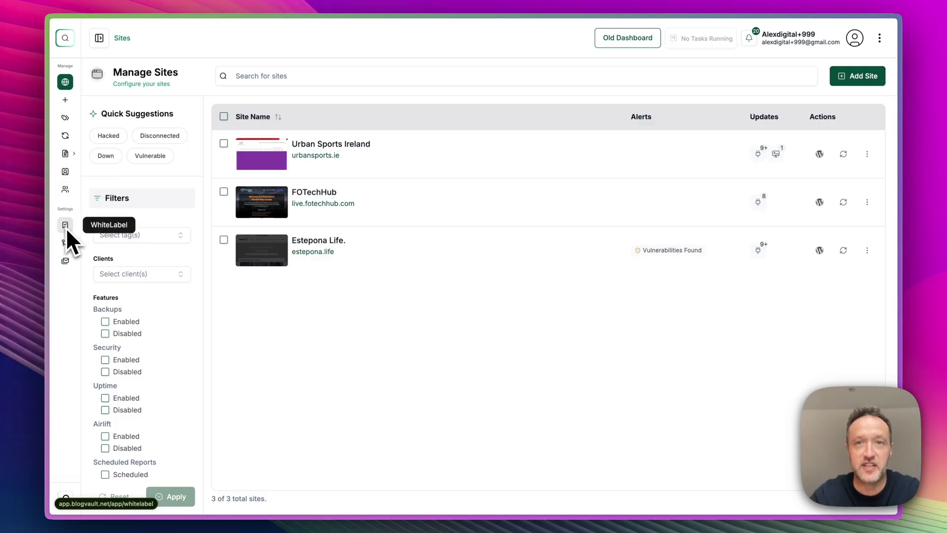
Step: Look over the Plugin Whitelabel branding options, then go to the Integrations page
left_click(66, 226)
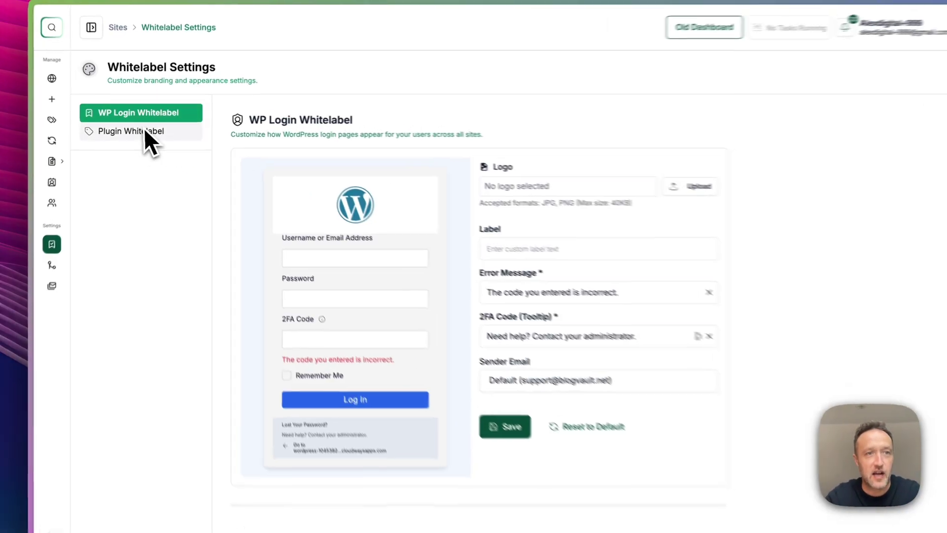
left_click(143, 127)
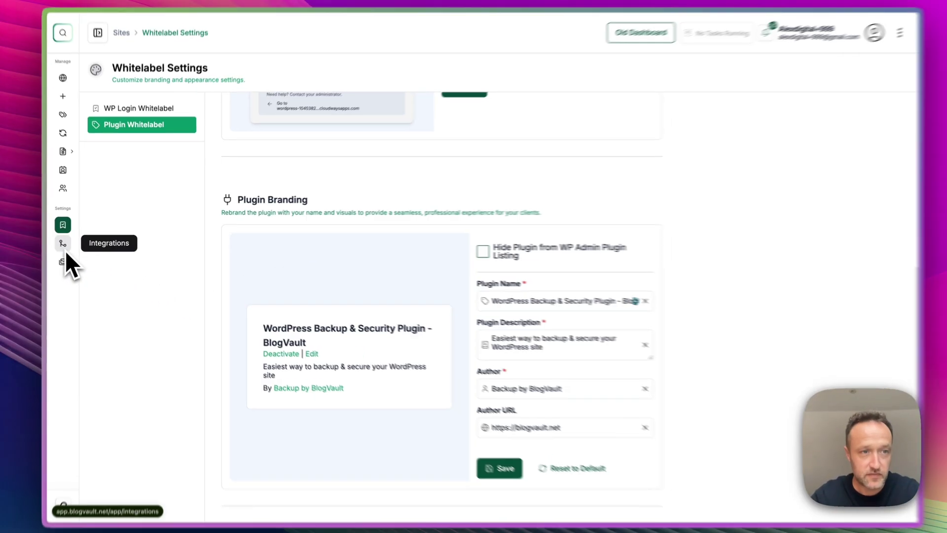
left_click(65, 250)
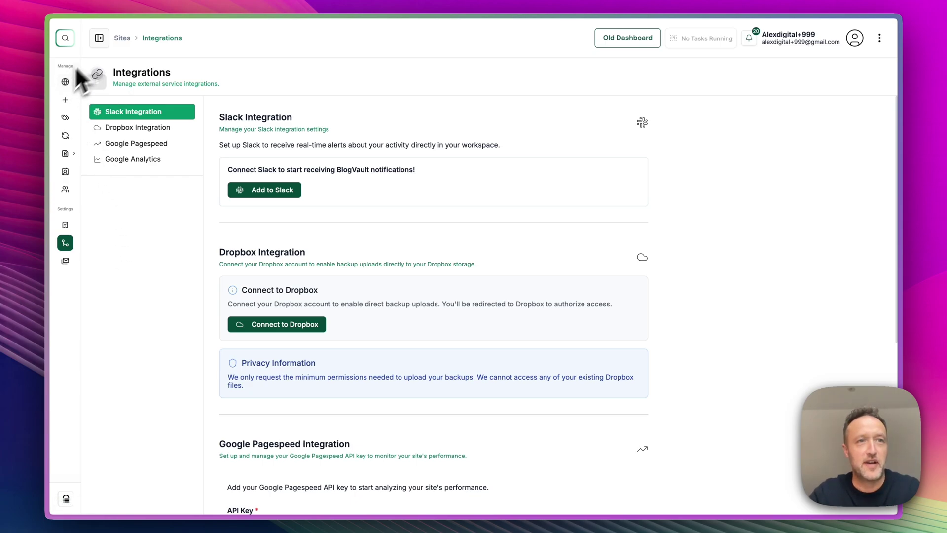
Step: Go back from Integrations to the Manage Sites list of three sites
left_click(65, 82)
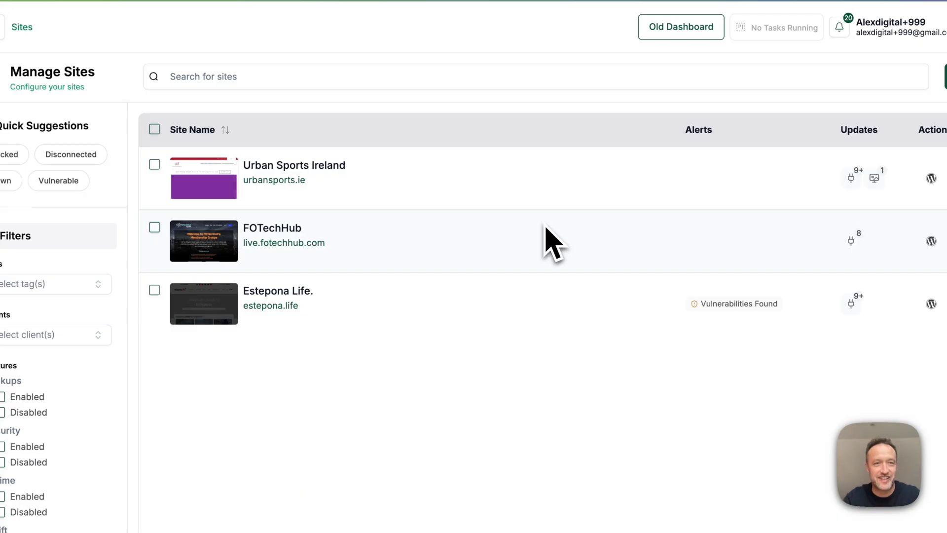
Step: Open Estepona Life's dashboard and review its 95% health, 29 backups and 331 blocked attacks
left_click(313, 294)
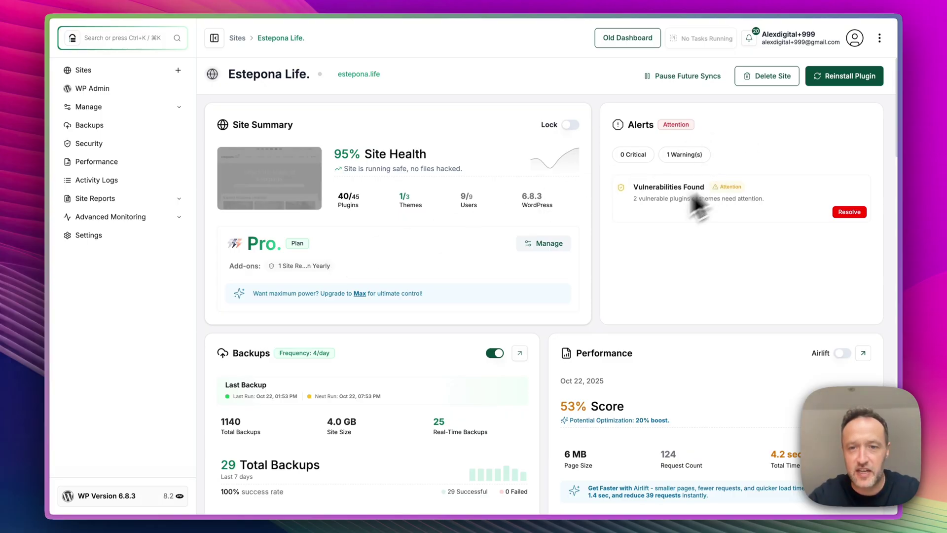
scroll(629, 254, "down", 3)
scroll(629, 263, "down", 3)
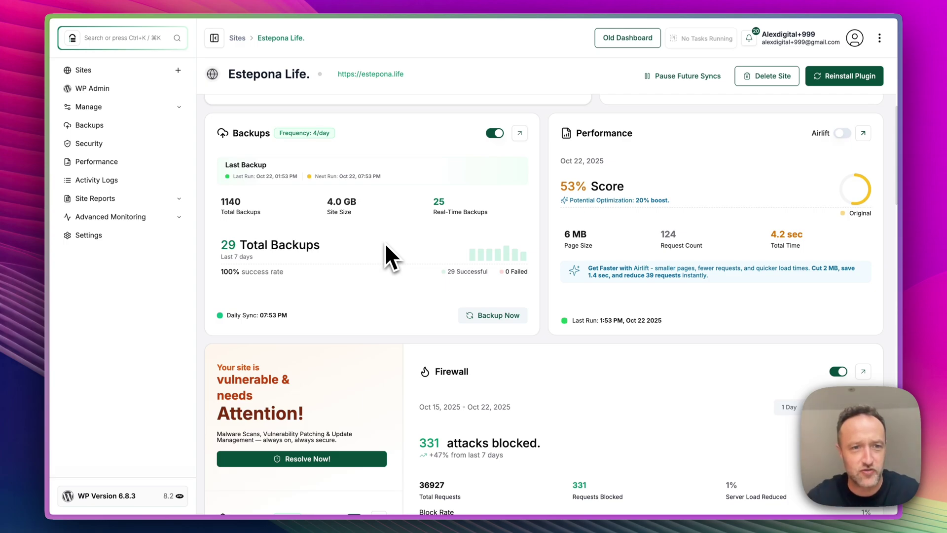
Step: Scroll past Firewall, Security and Staging to the Manage Updates panel with 15 pending updates
scroll(345, 240, "up", 1)
scroll(274, 325, "down", 2)
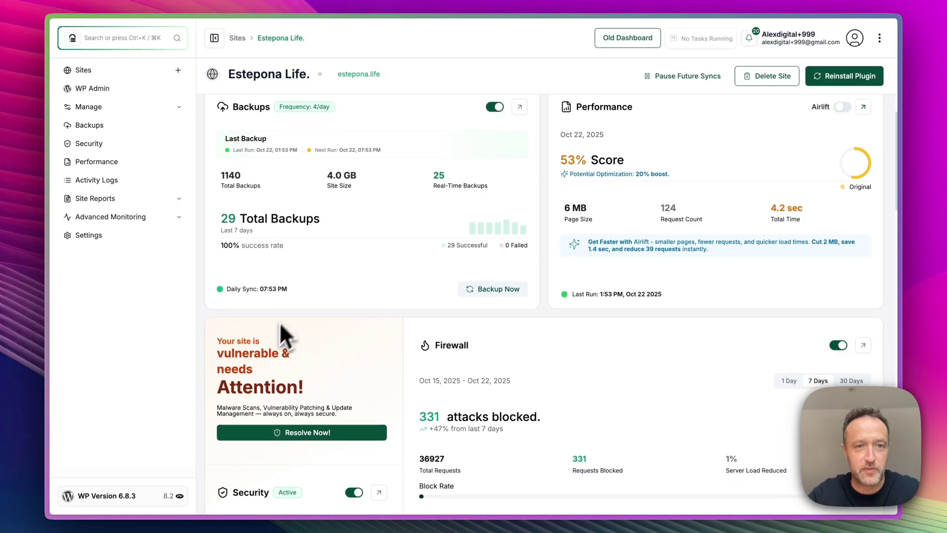
scroll(296, 277, "down", 2)
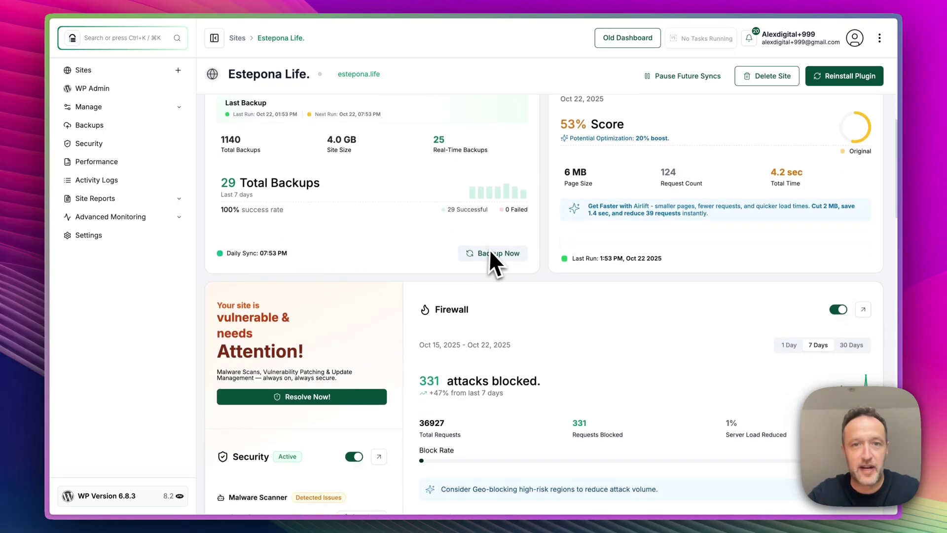
scroll(483, 222, "up", 3)
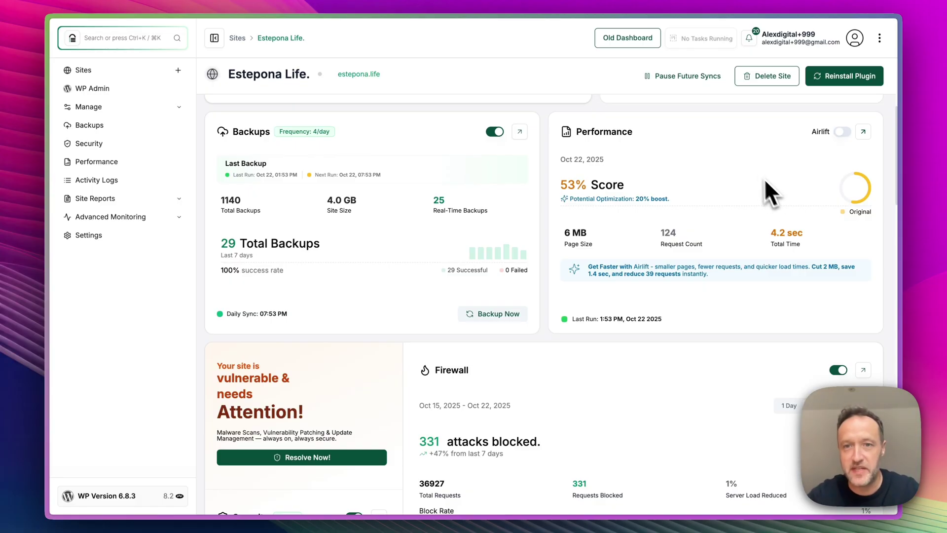
scroll(753, 171, "down", 3)
scroll(752, 166, "down", 3)
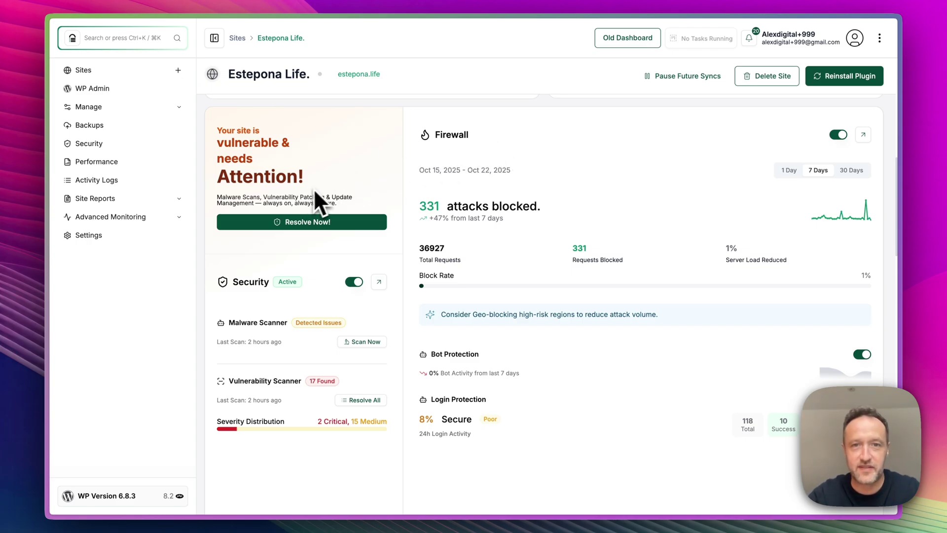
scroll(606, 182, "down", 1)
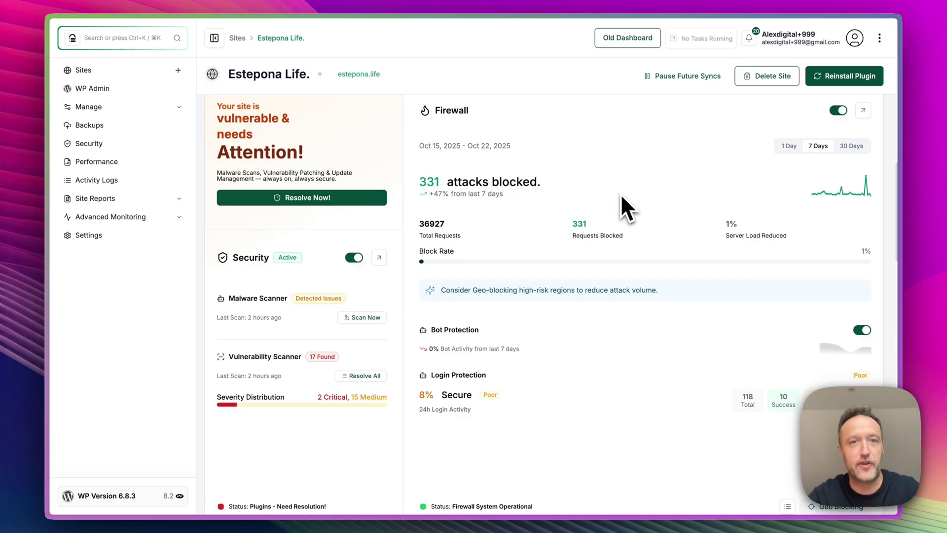
scroll(621, 196, "down", 3)
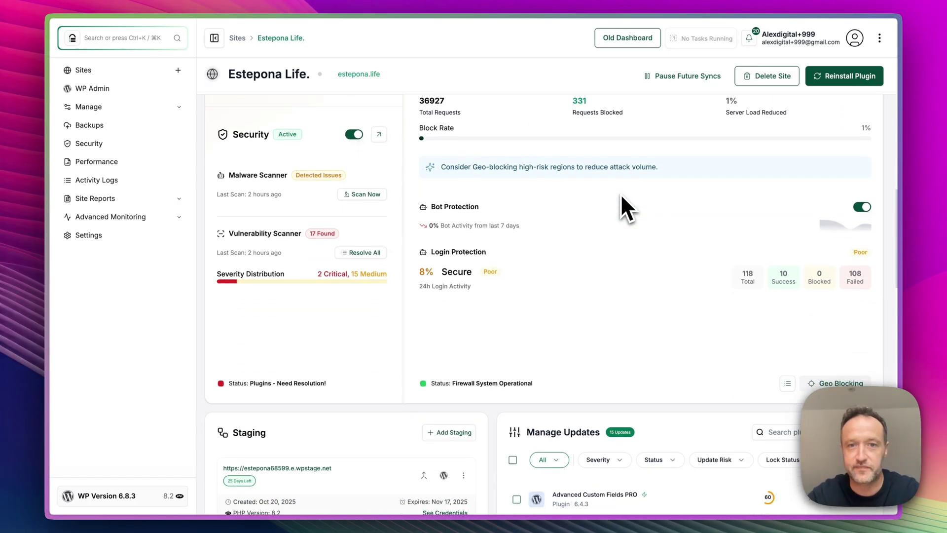
scroll(548, 240, "up", 1)
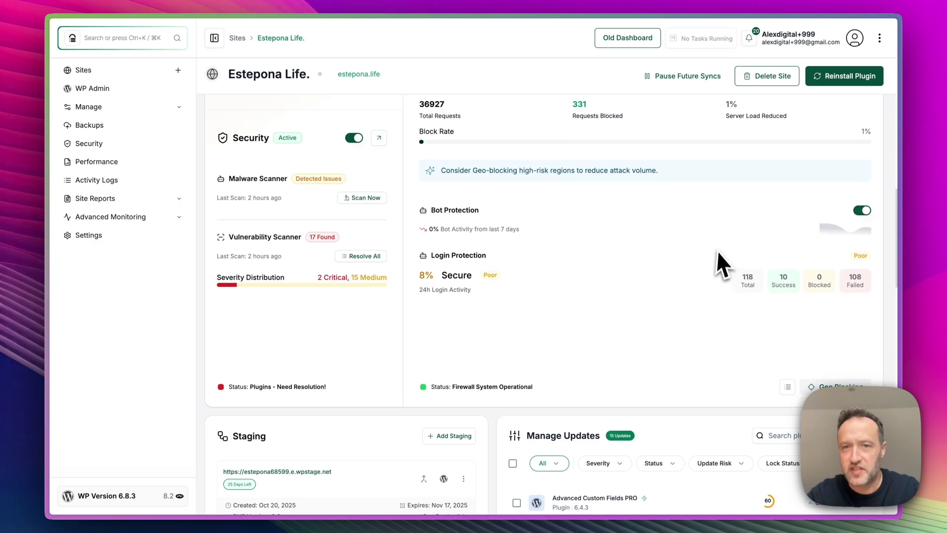
scroll(721, 222, "down", 1)
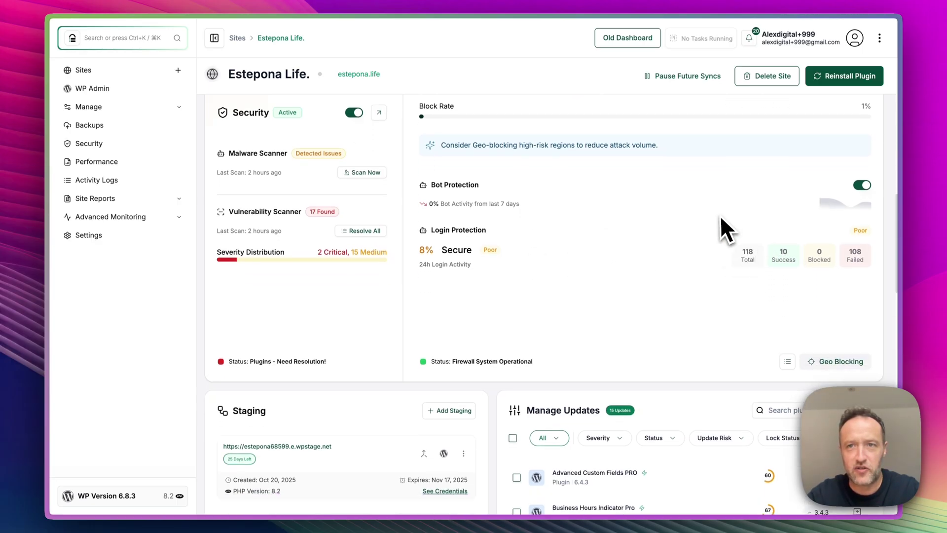
scroll(719, 217, "up", 1)
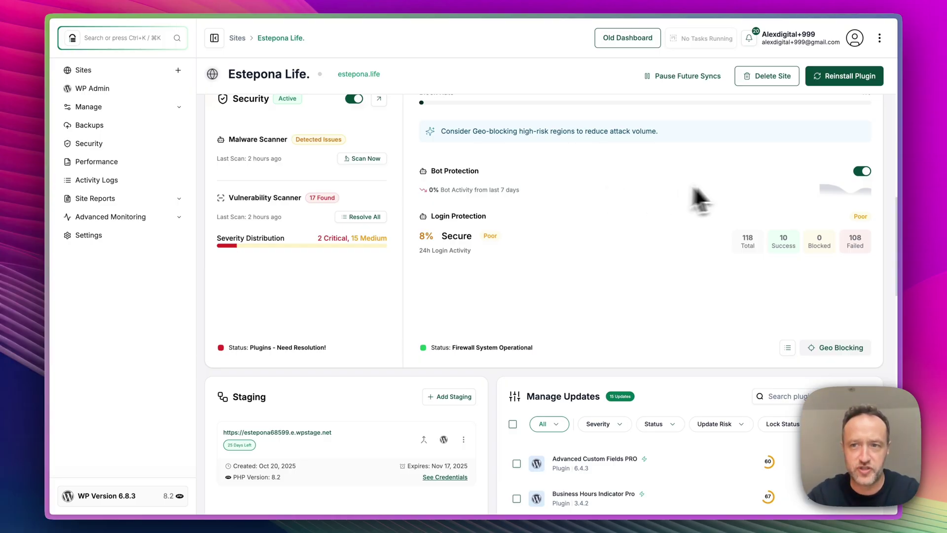
scroll(710, 272, "down", 4)
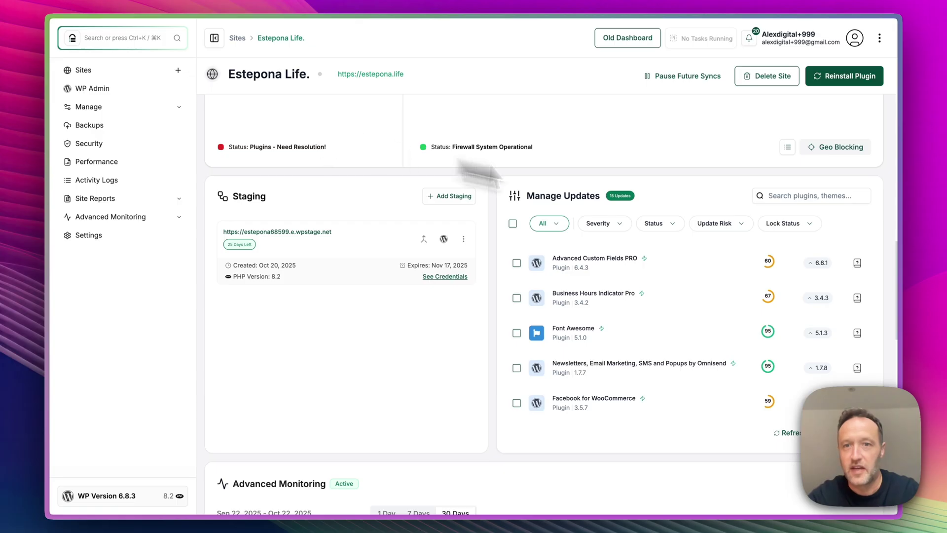
scroll(651, 236, "down", 1)
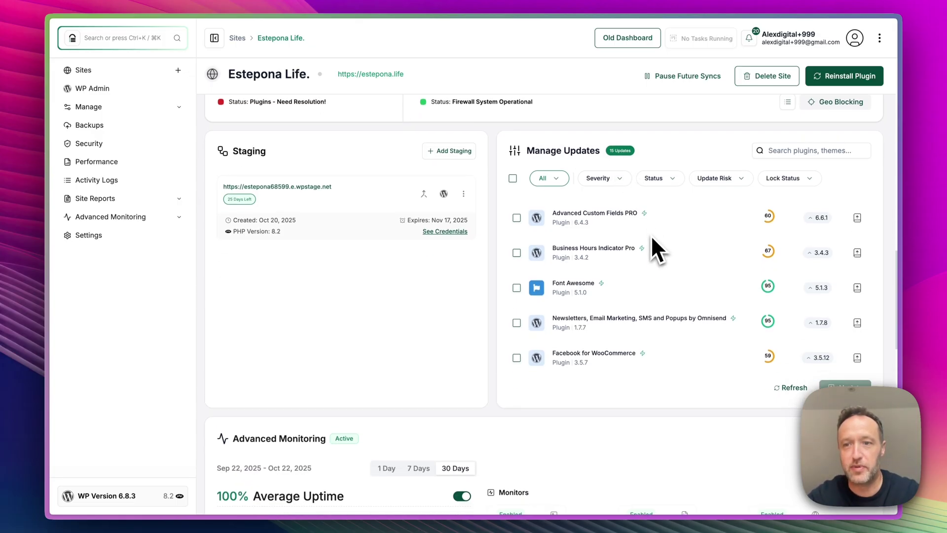
scroll(651, 235, "down", 5)
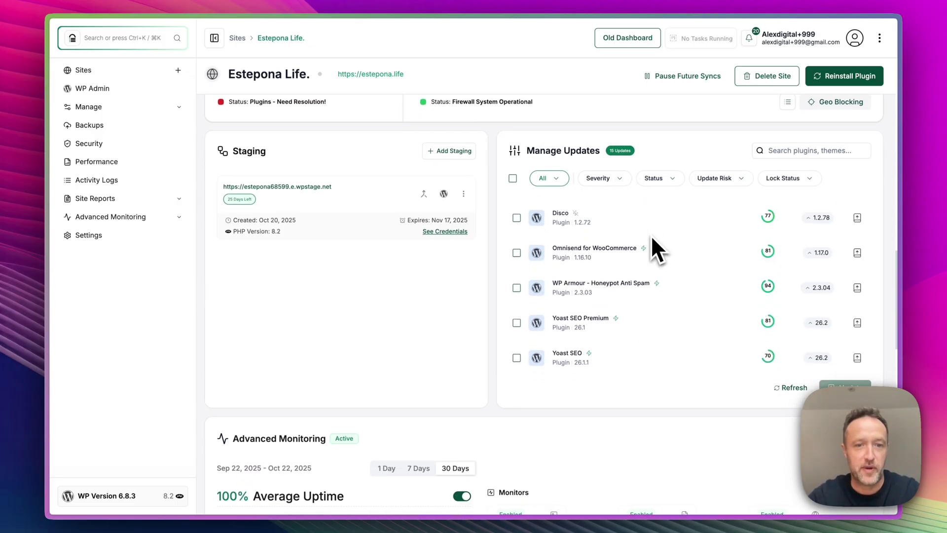
scroll(483, 322, "down", 4)
scroll(470, 322, "down", 1)
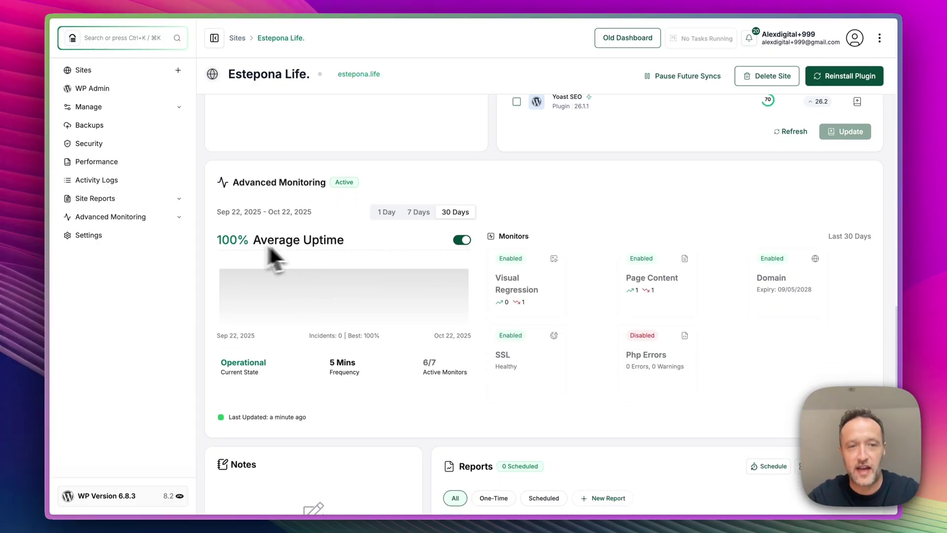
scroll(320, 246, "down", 1)
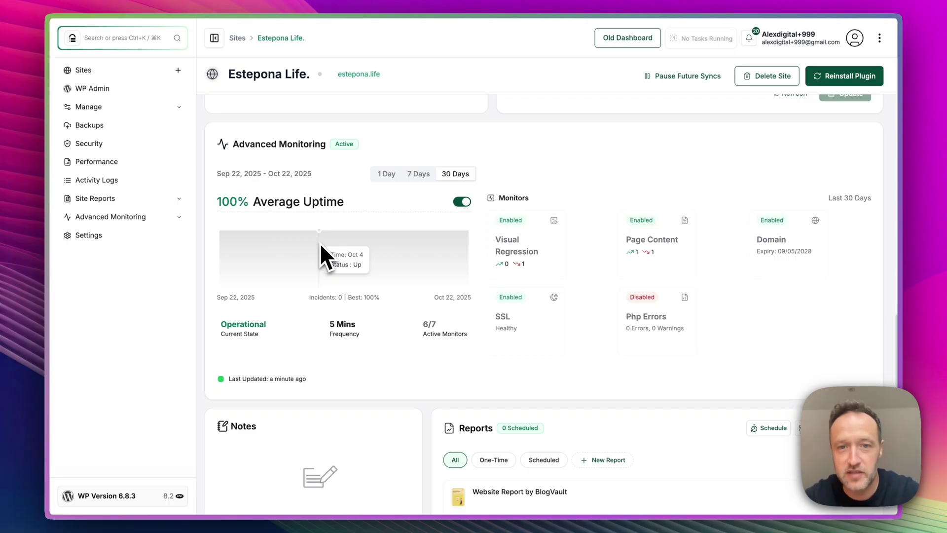
scroll(321, 246, "down", 1)
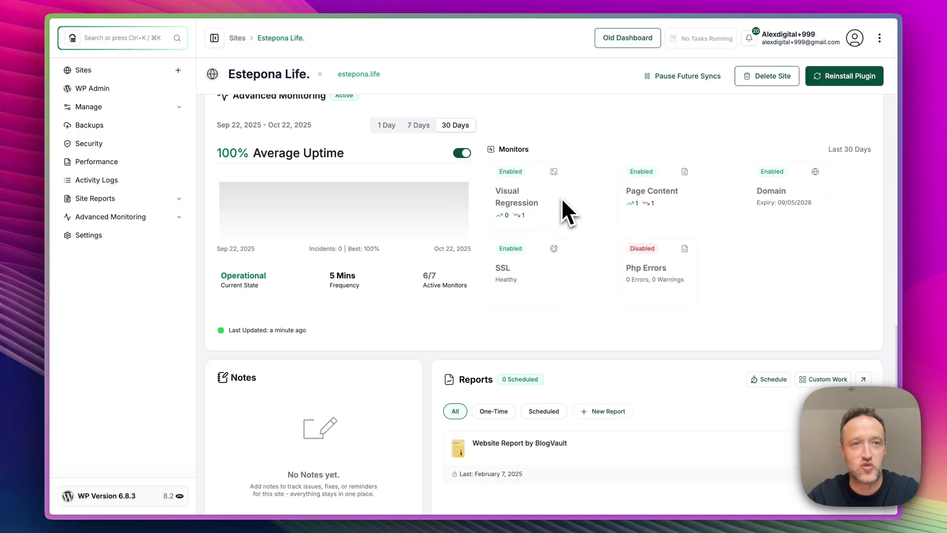
scroll(562, 201, "down", 3)
scroll(563, 200, "down", 2)
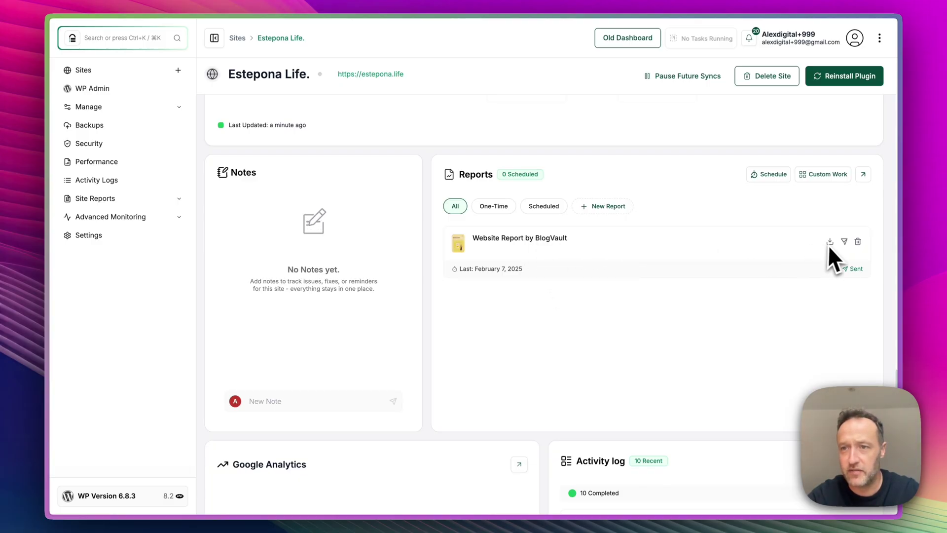
scroll(760, 220, "down", 2)
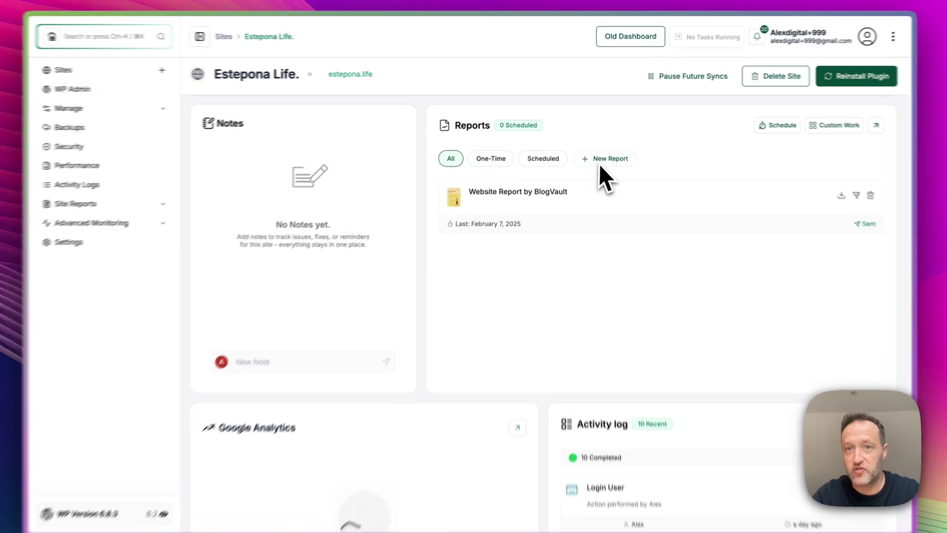
Step: Start a new Estepona Life report and browse its Cover Page, Introduction, Backups and Updates sections
left_click(599, 157)
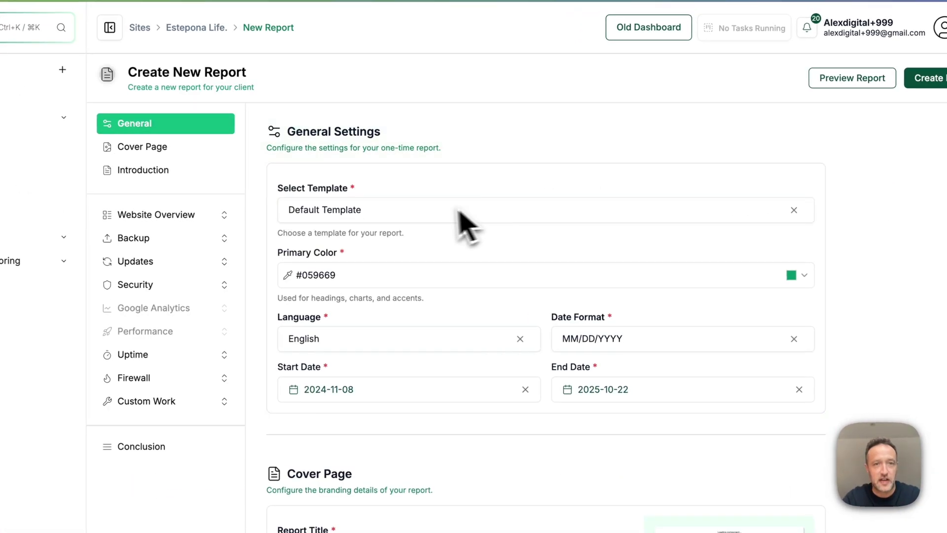
scroll(448, 211, "down", 3)
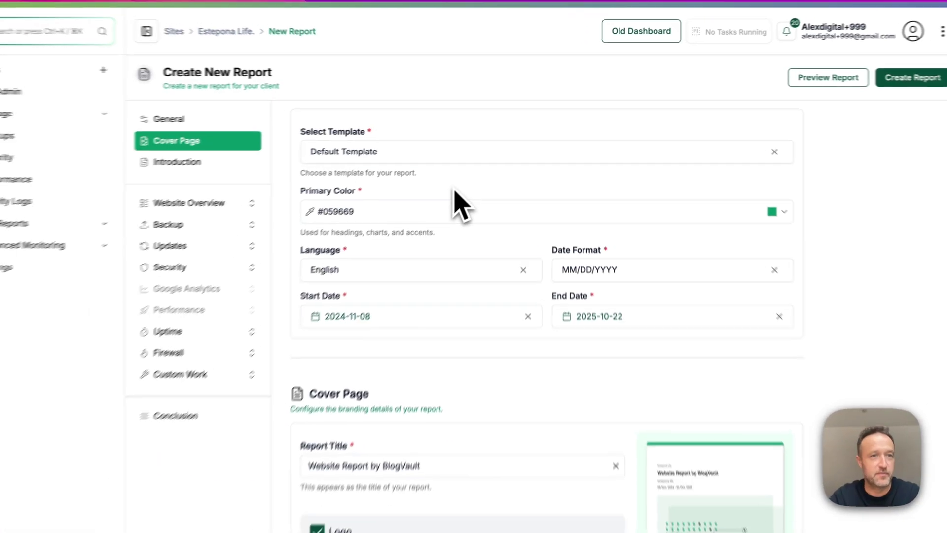
scroll(469, 179, "down", 8)
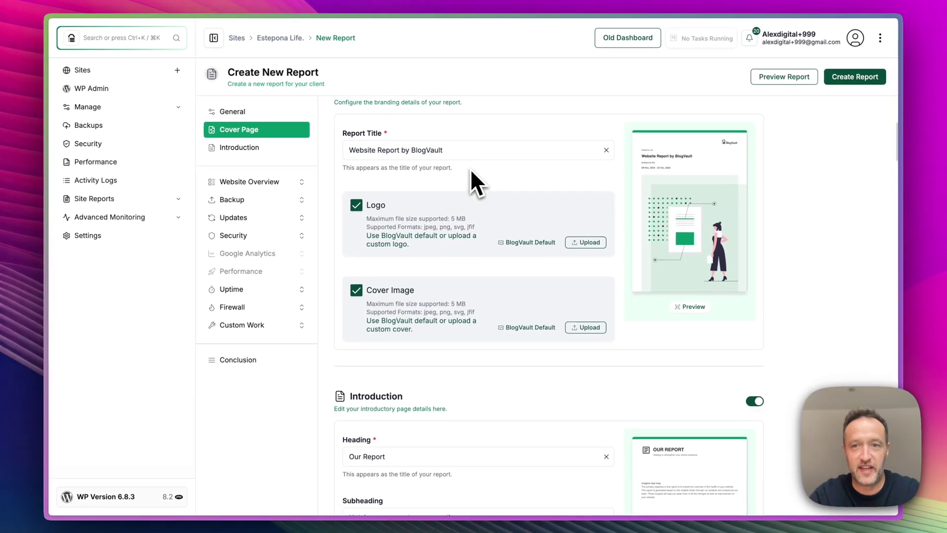
scroll(471, 171, "down", 6)
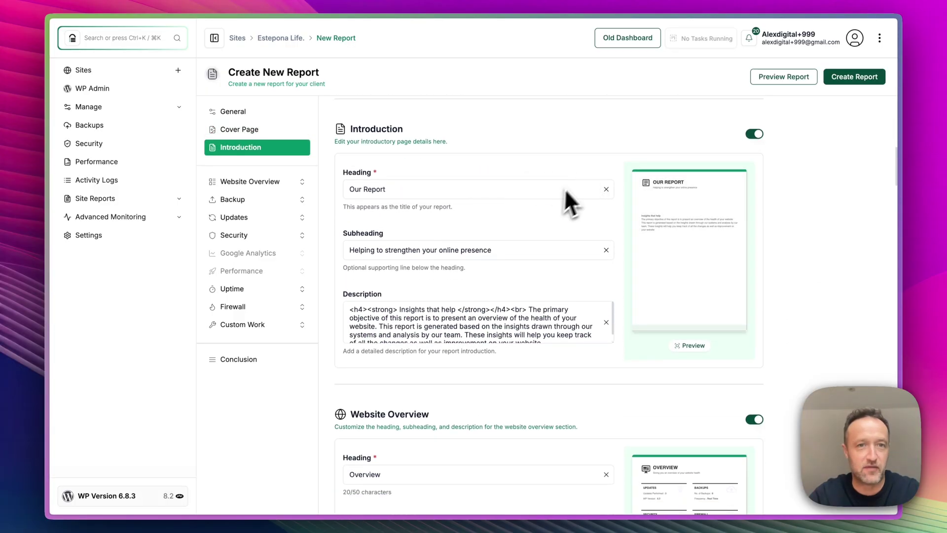
scroll(553, 201, "down", 5)
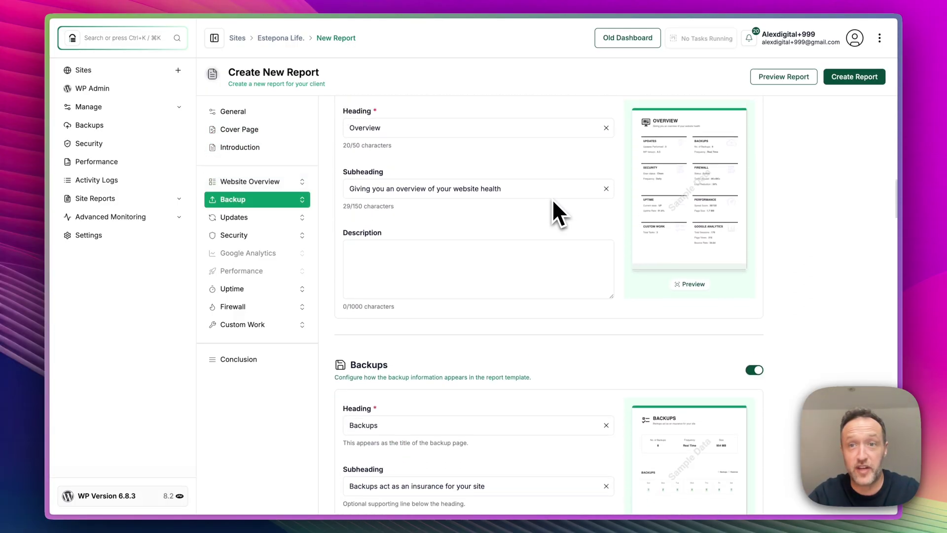
scroll(554, 202, "down", 5)
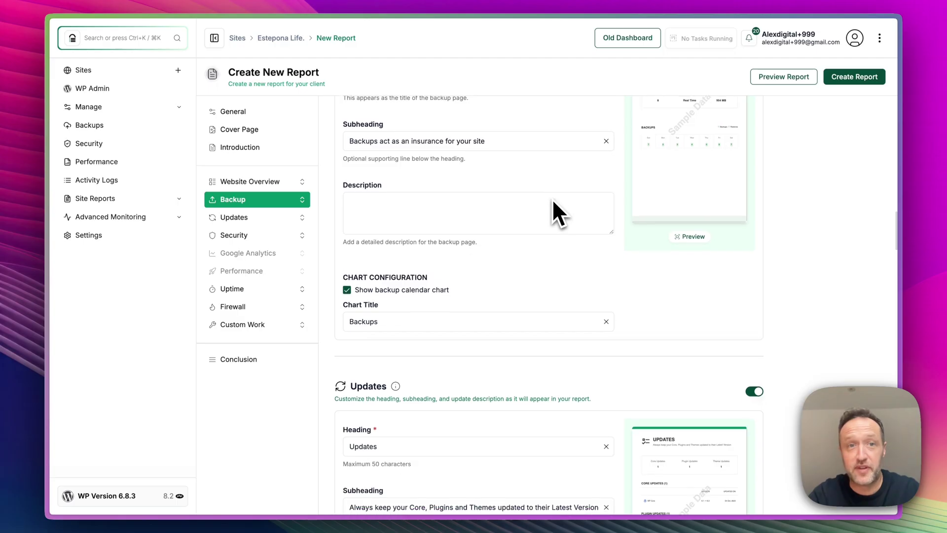
scroll(553, 202, "up", 15)
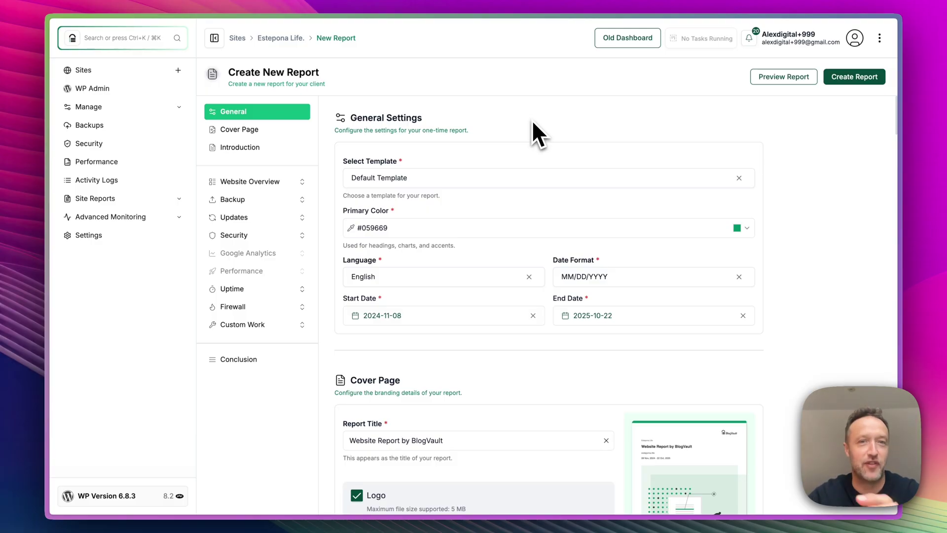
Step: Go back to the Estepona Life. overview and post the note 'This is a note!'
left_click(291, 38)
scroll(537, 128, "down", 10)
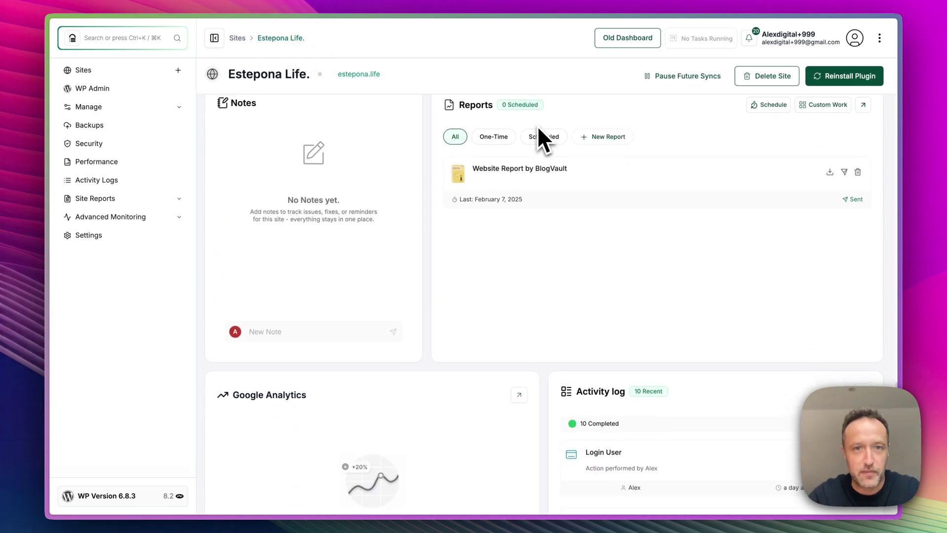
left_click(314, 401)
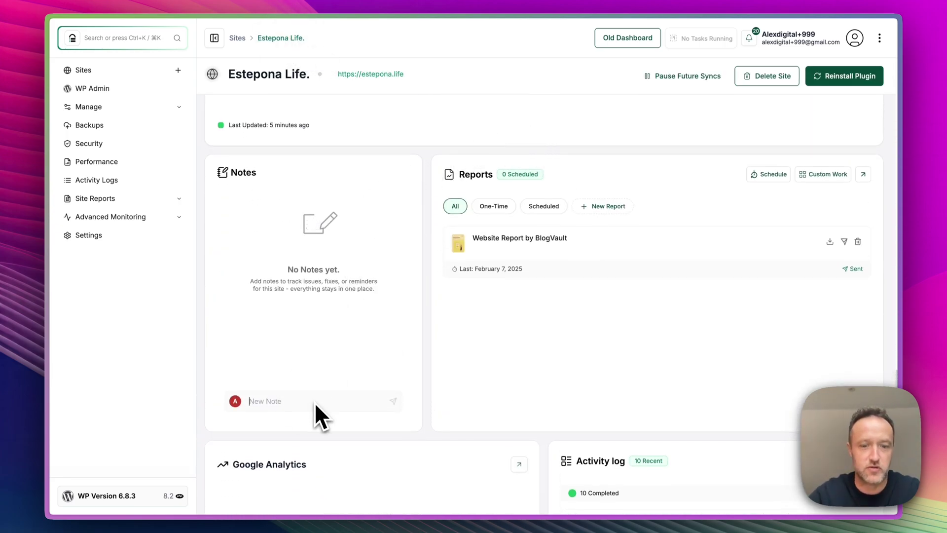
type("This is a note!")
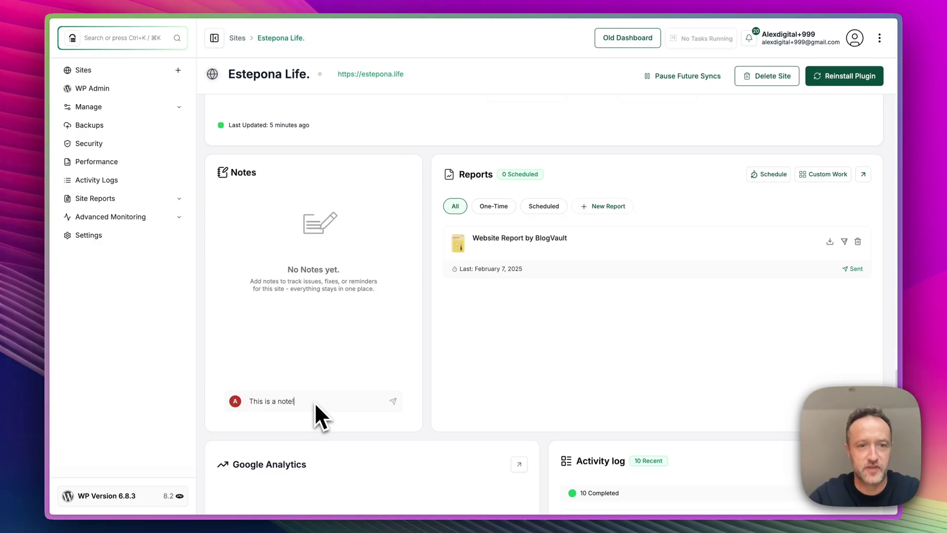
left_click(395, 401)
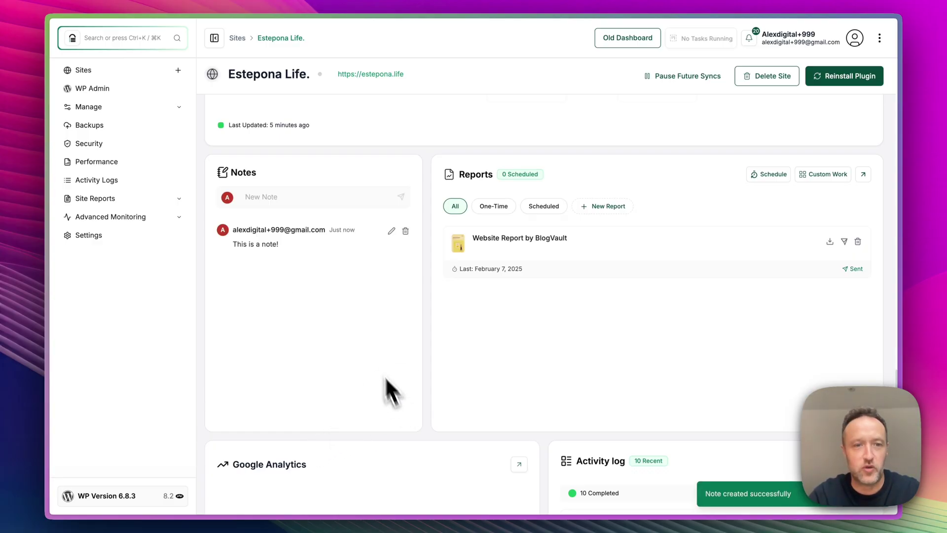
Step: Scroll through the site's Activity log and dashboard panels
scroll(385, 391, "down", 5)
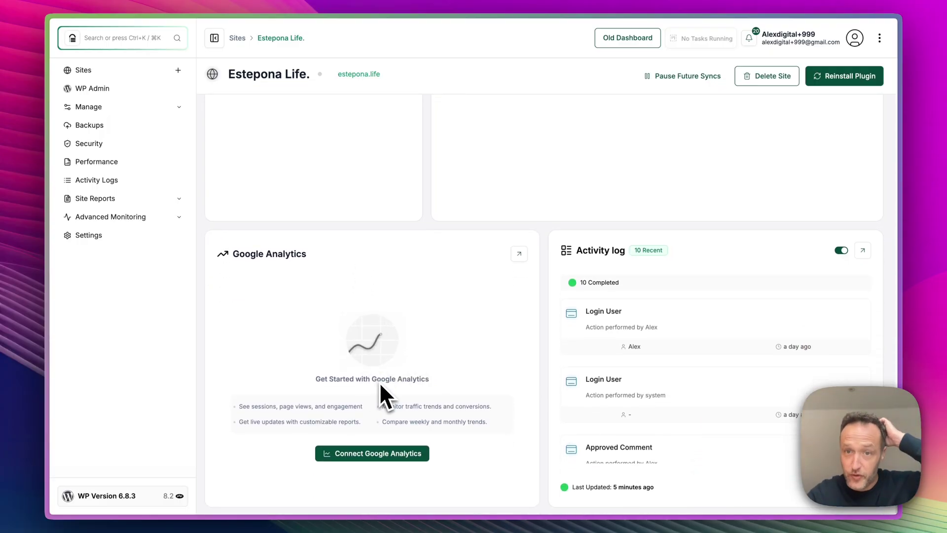
scroll(666, 340, "down", 8)
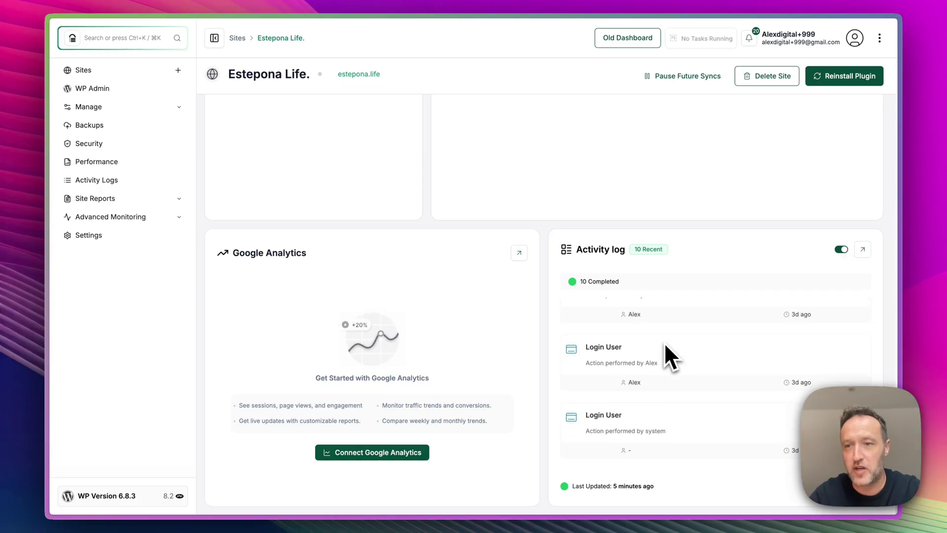
scroll(665, 344, "up", 5)
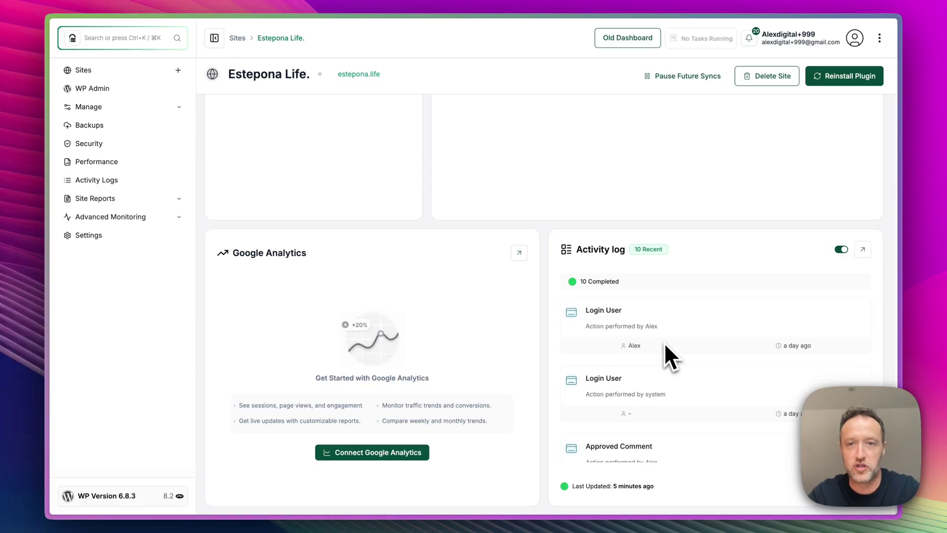
scroll(664, 343, "down", 3)
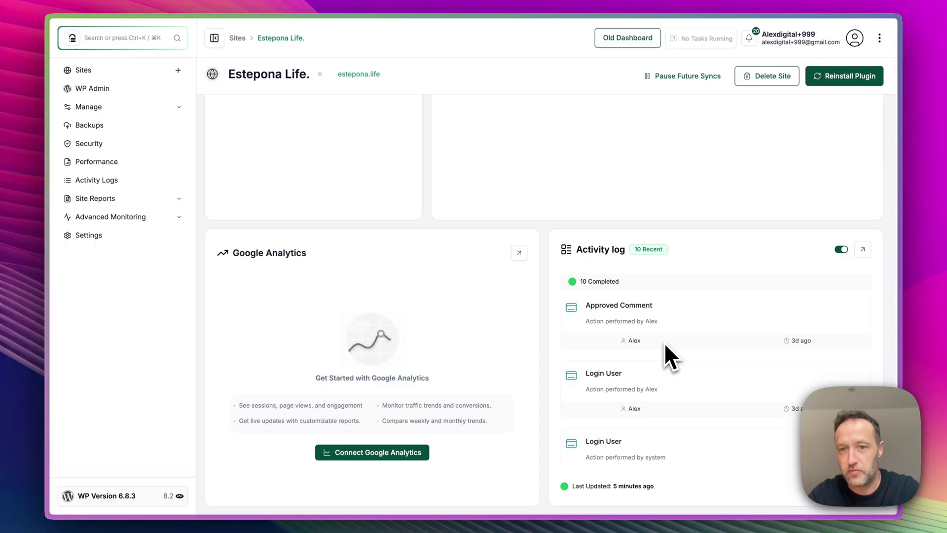
scroll(684, 322, "down", 3)
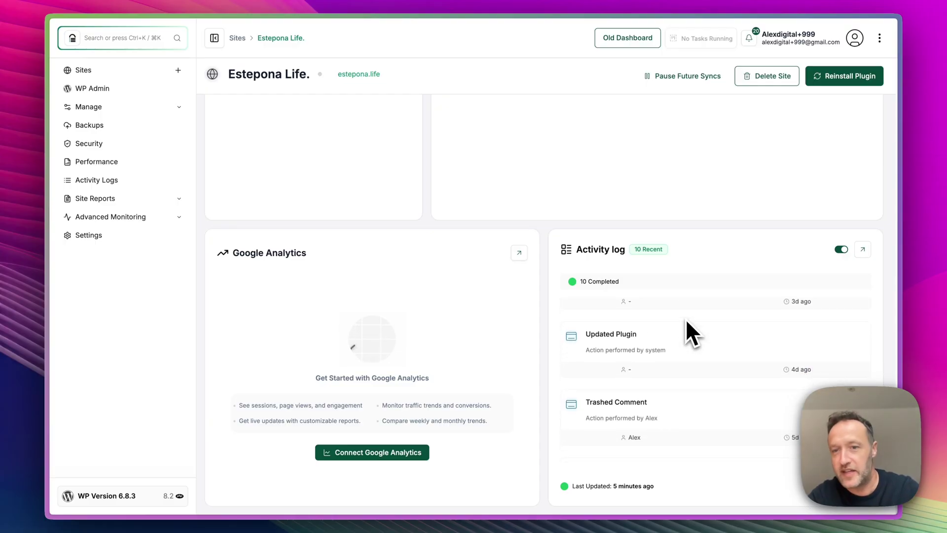
scroll(687, 322, "down", 3)
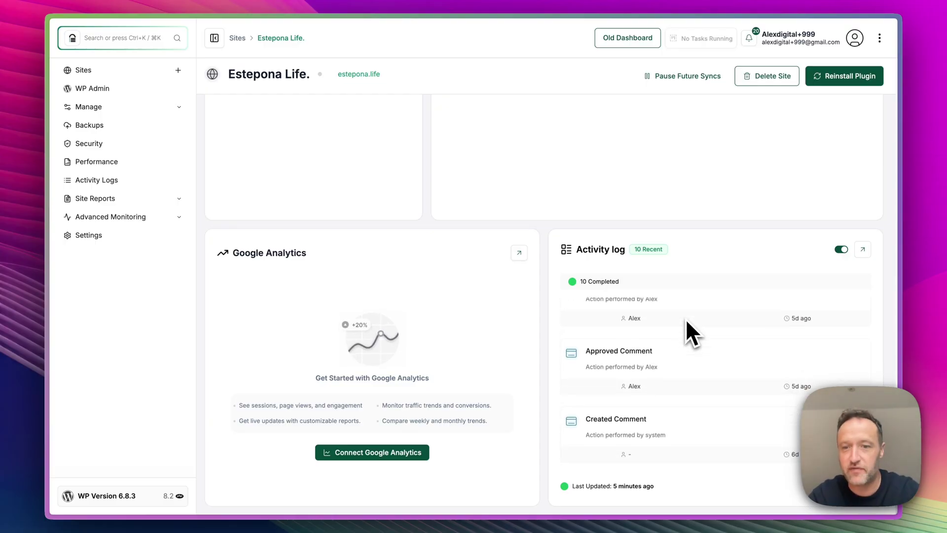
scroll(686, 318, "up", 3)
scroll(614, 255, "up", 5)
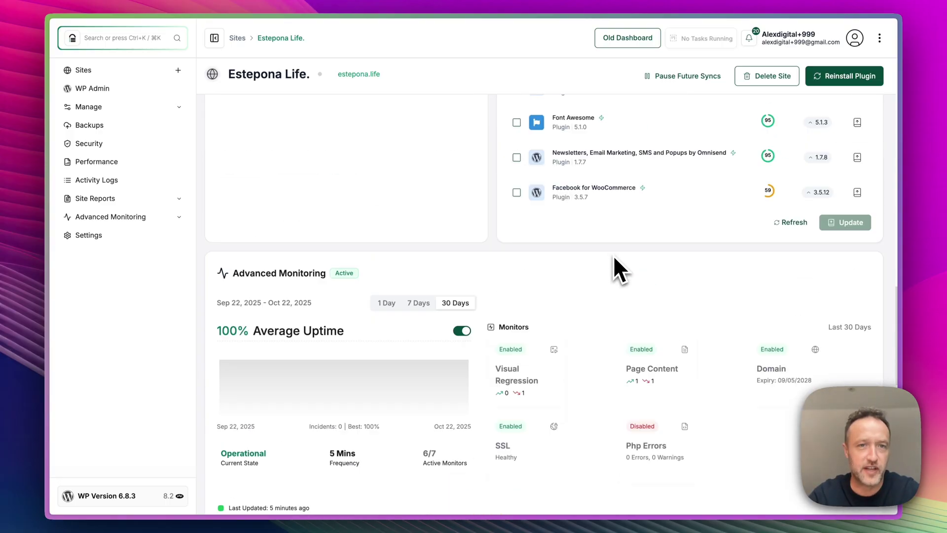
scroll(614, 256, "up", 10)
Step: Open the found vulnerabilities, then reach Manage Plugins through the Vulnerable Plugins tile
scroll(690, 206, "down", 1)
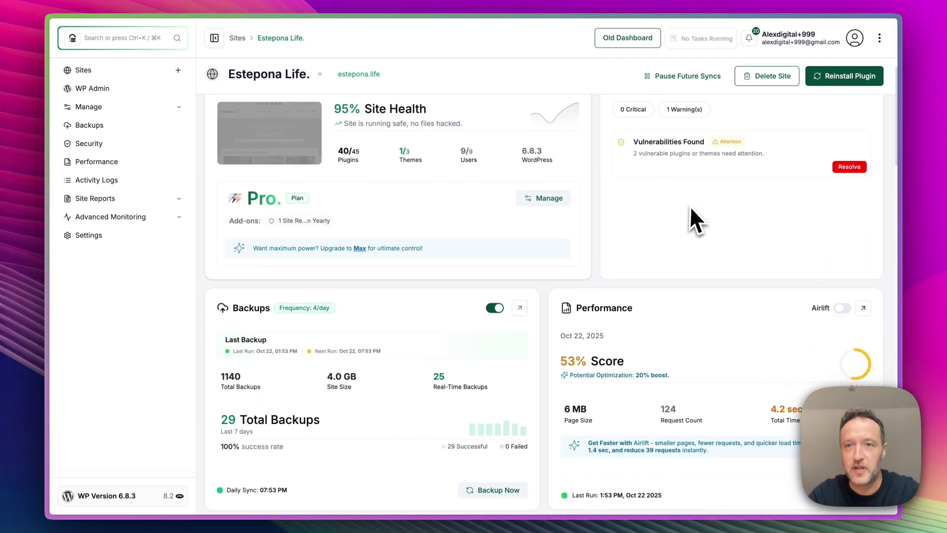
scroll(721, 158, "up", 2)
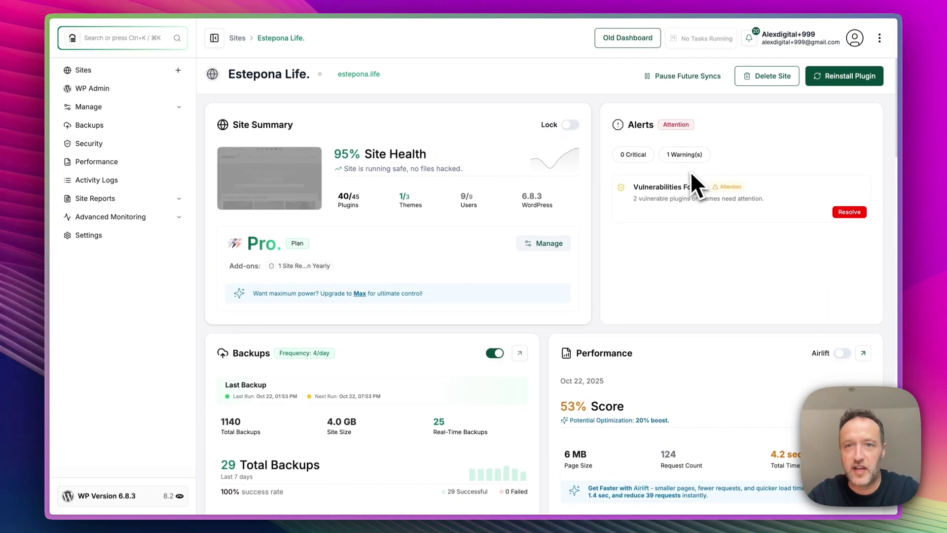
left_click(833, 214)
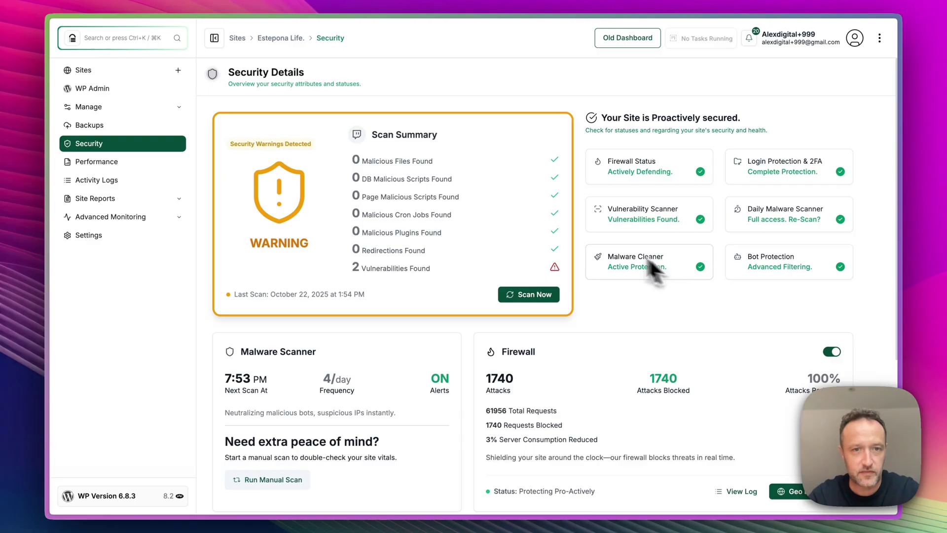
scroll(481, 250, "down", 1)
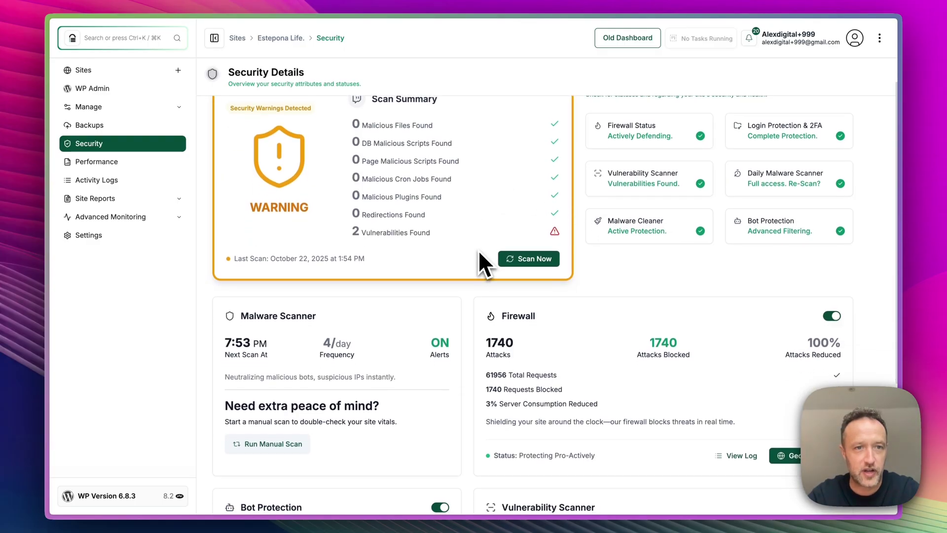
scroll(408, 227, "down", 5)
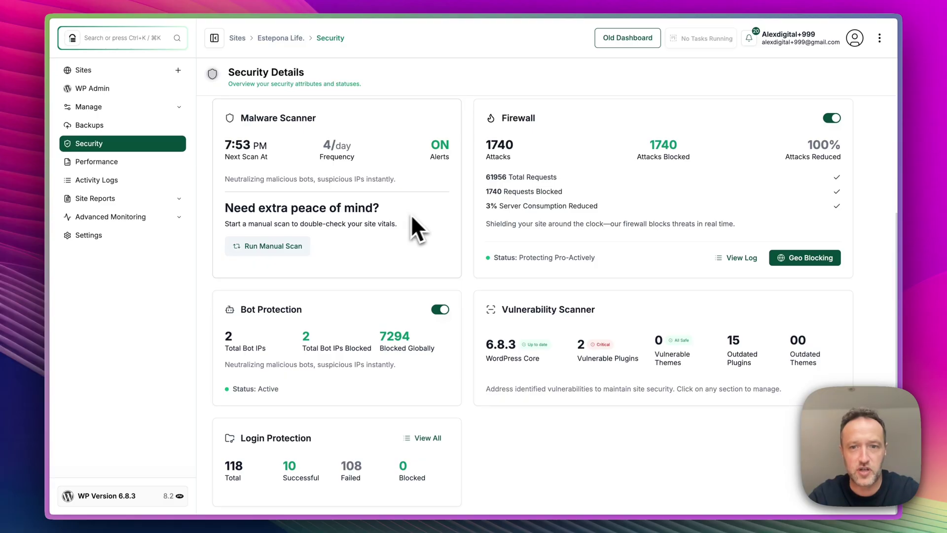
left_click(600, 350)
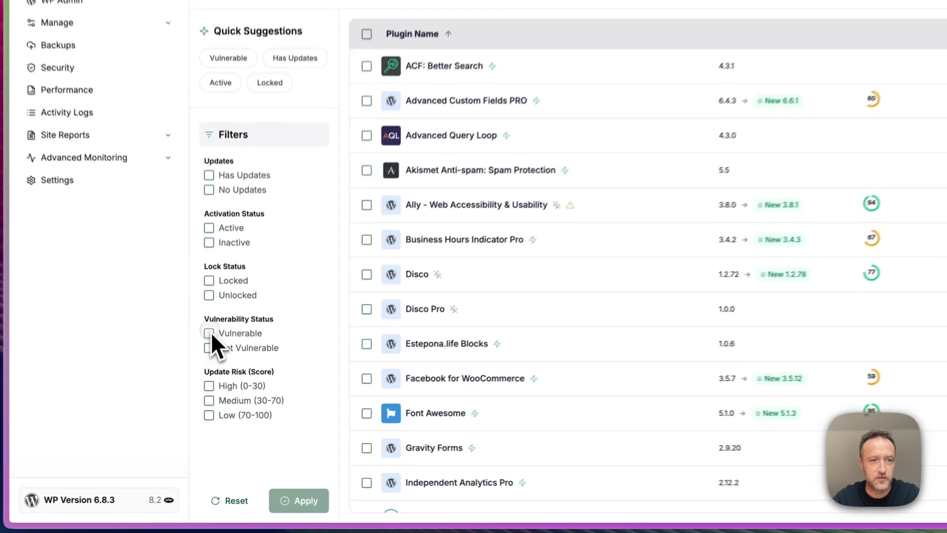
Step: Filter plugins to Vulnerable only and select both Ally and ShortPixel Image Optimizer
left_click(212, 360)
left_click(302, 504)
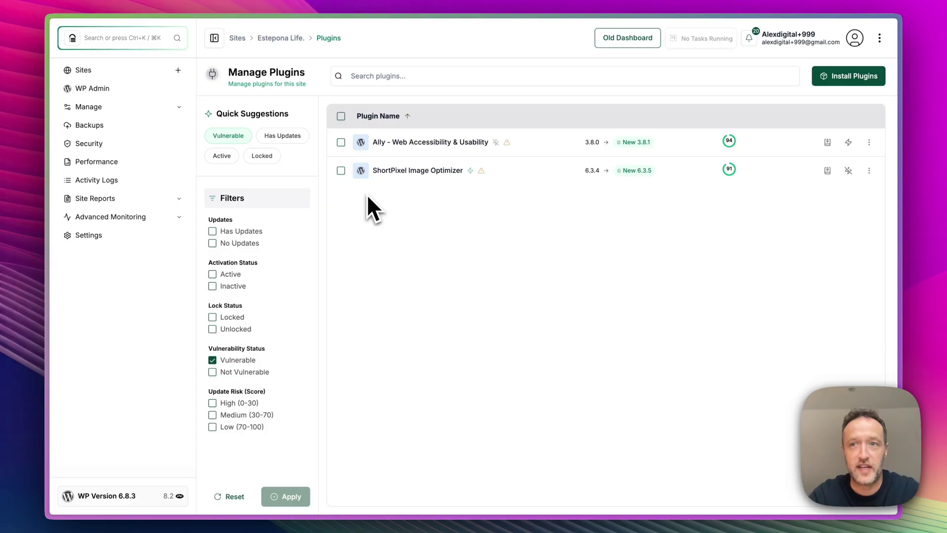
left_click(341, 116)
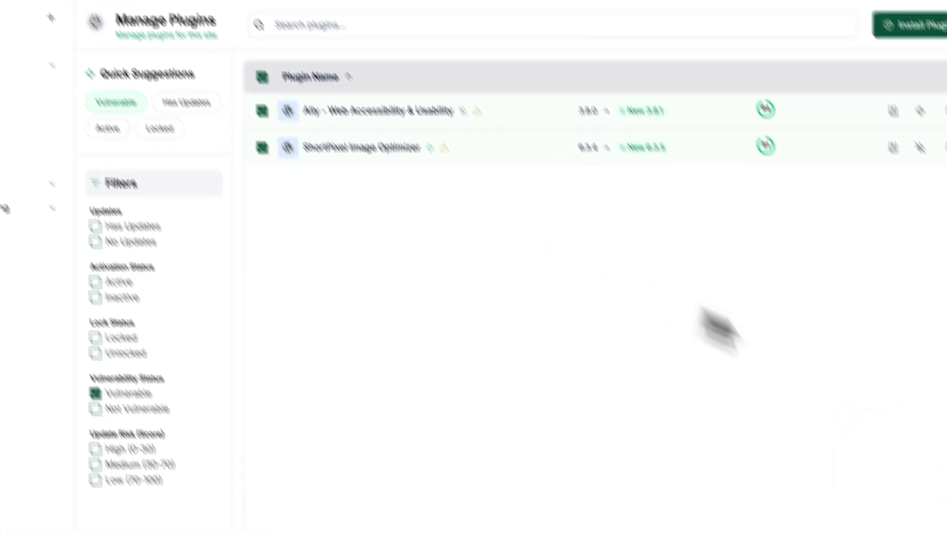
Step: Quick-update Ally to 3.8.1 and ShortPixel Image Optimizer to 6.3.5
left_click(885, 497)
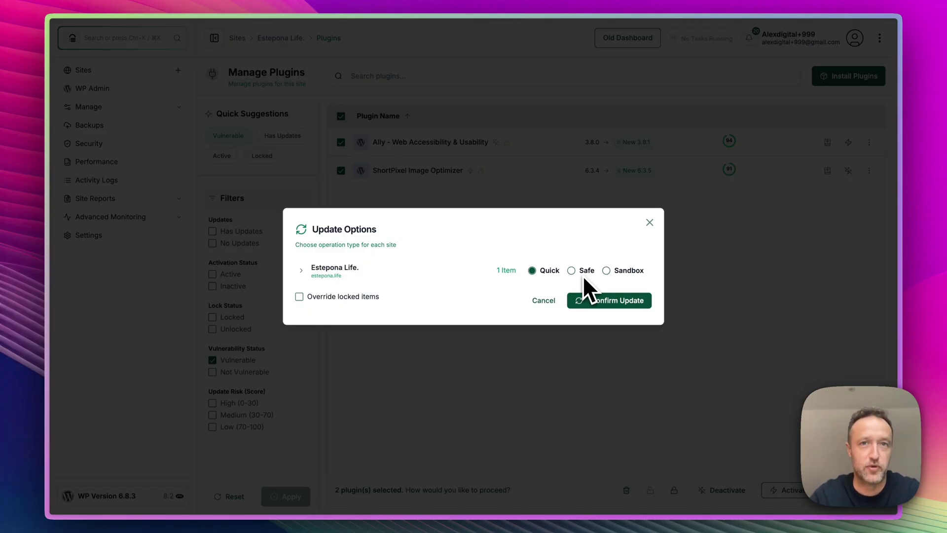
left_click(602, 300)
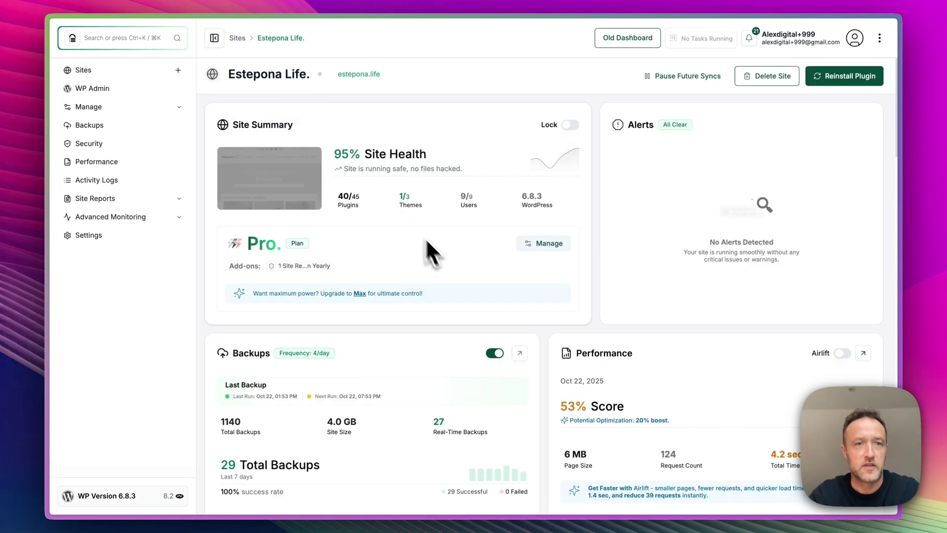
Step: Select all 13 pending plugin updates for Estepona Life and open their Update Options
scroll(429, 244, "down", 10)
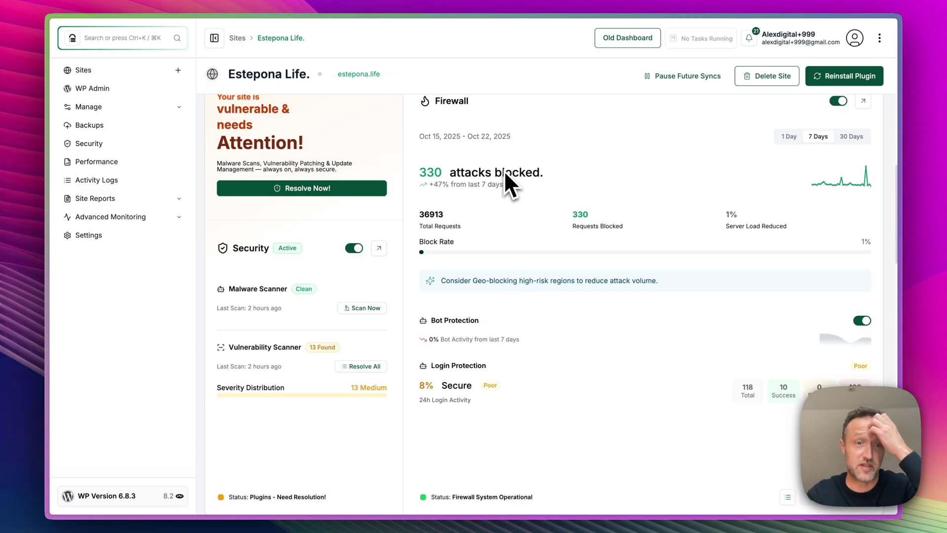
scroll(506, 174, "down", 5)
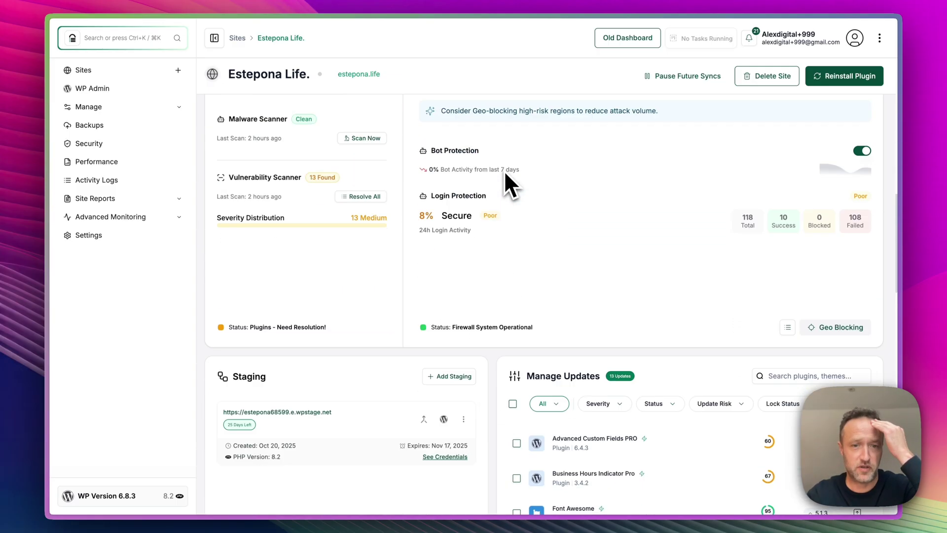
scroll(504, 171, "down", 7)
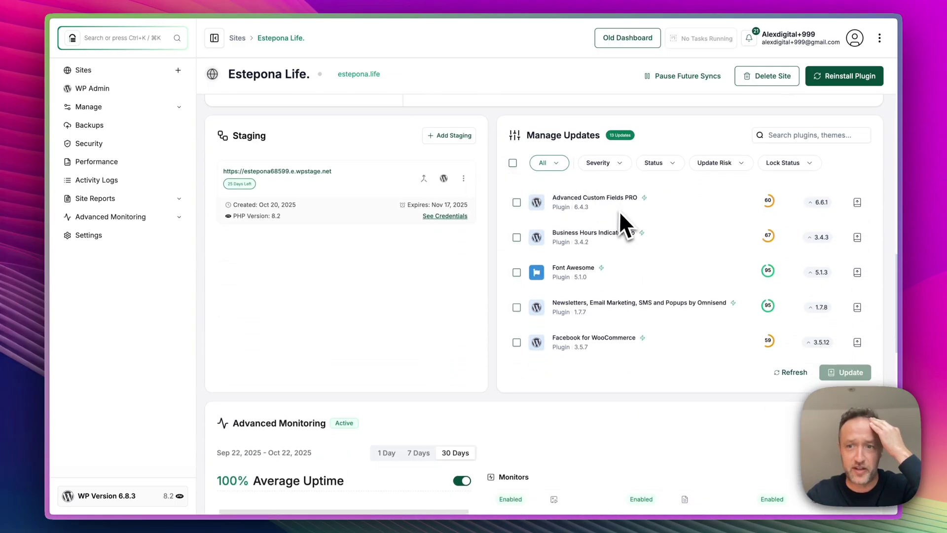
left_click(513, 163)
scroll(584, 206, "down", 5)
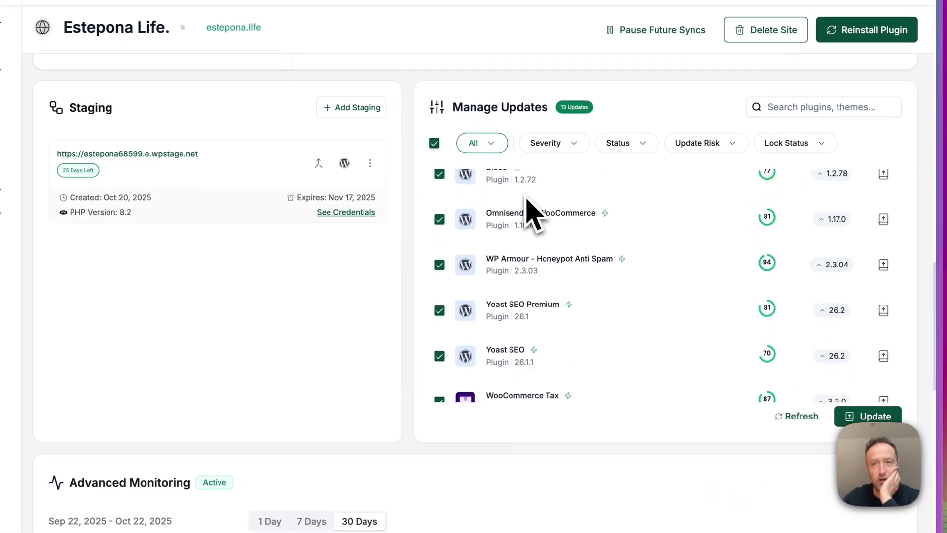
scroll(527, 202, "down", 3)
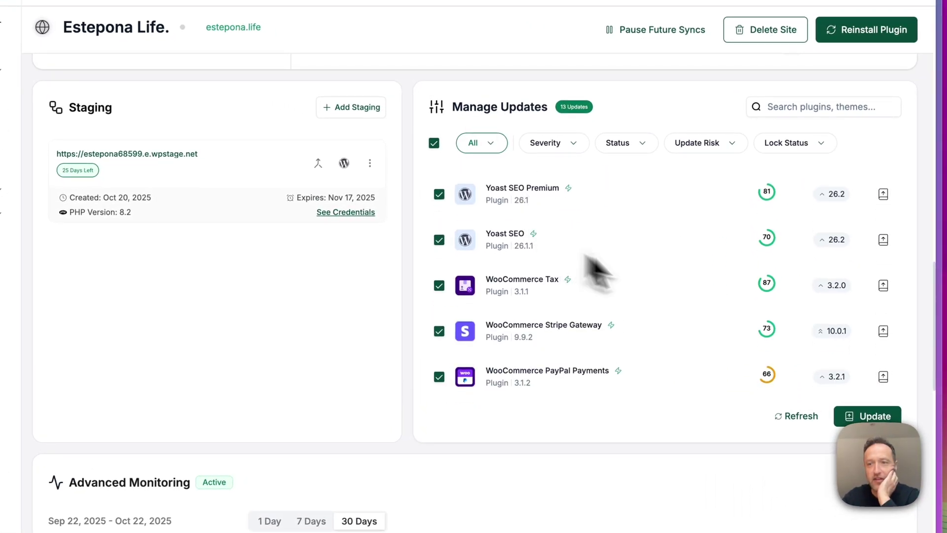
left_click(867, 418)
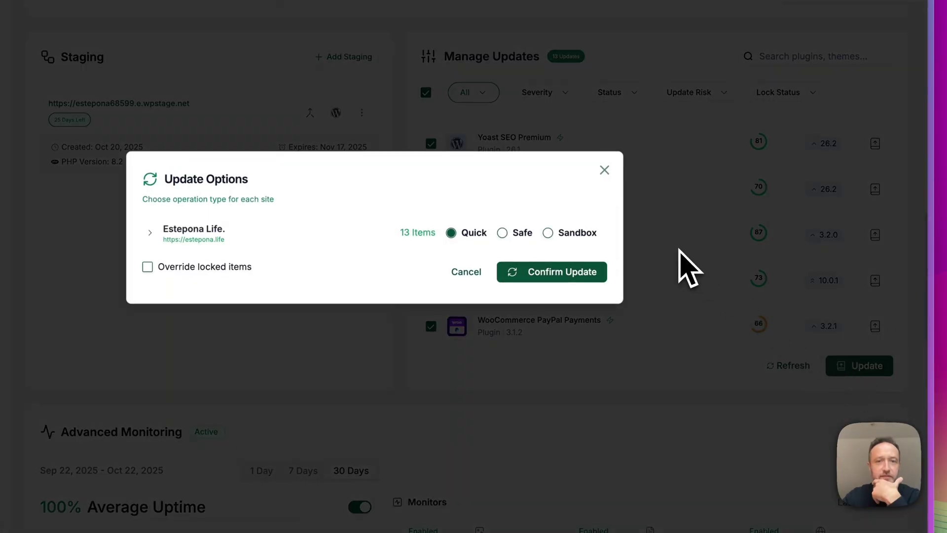
Step: Confirm the Quick update of all 13 plugins, leaving only Advanced Custom Fields PRO failed
left_click(568, 274)
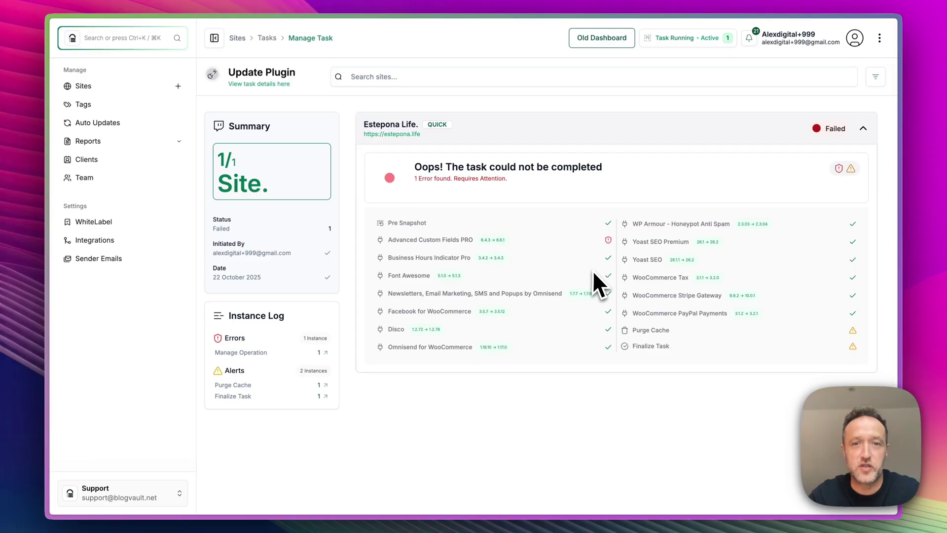
mouse_move(609, 238)
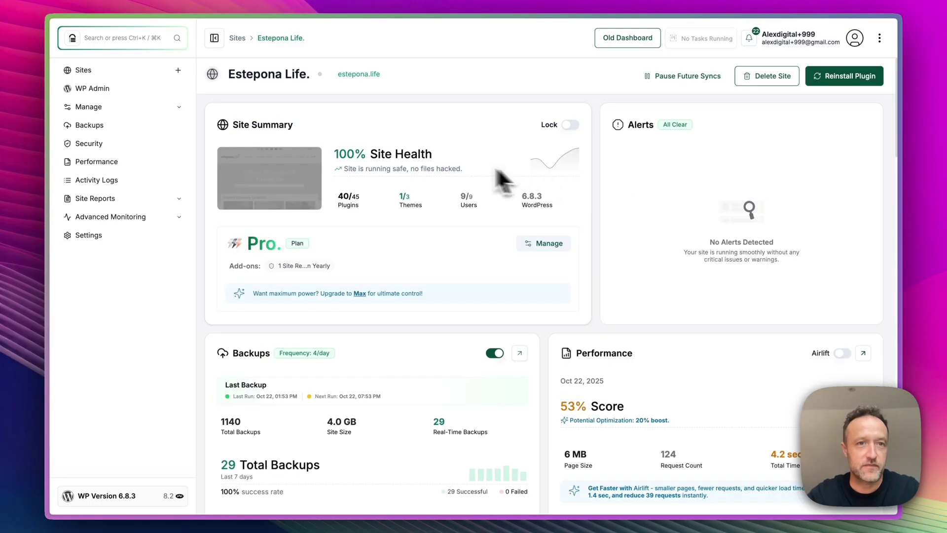
scroll(481, 165, "down", 10)
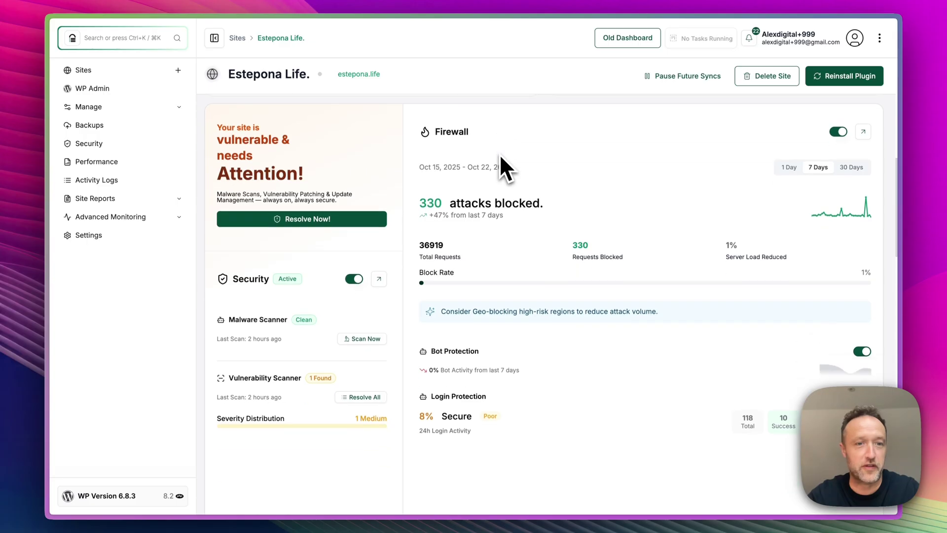
scroll(374, 198, "down", 15)
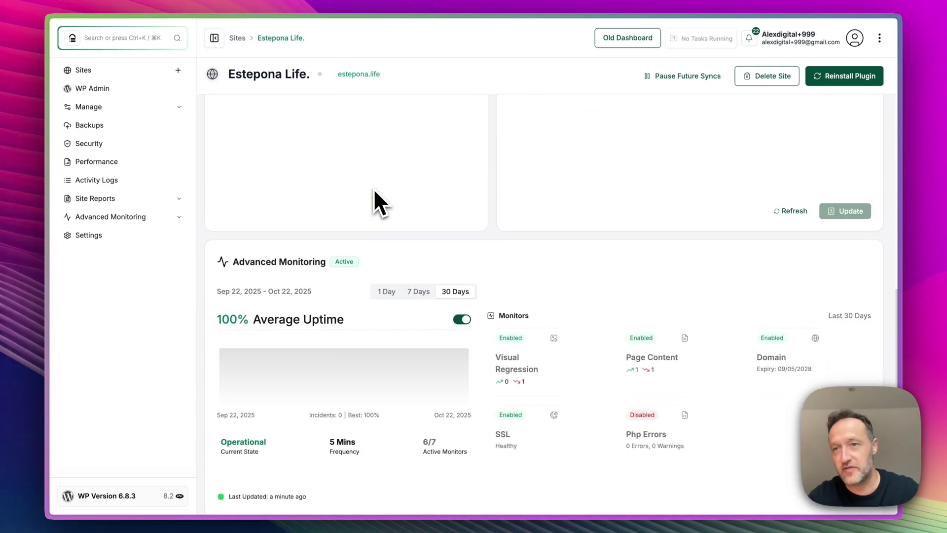
scroll(374, 191, "up", 2)
scroll(375, 195, "down", 5)
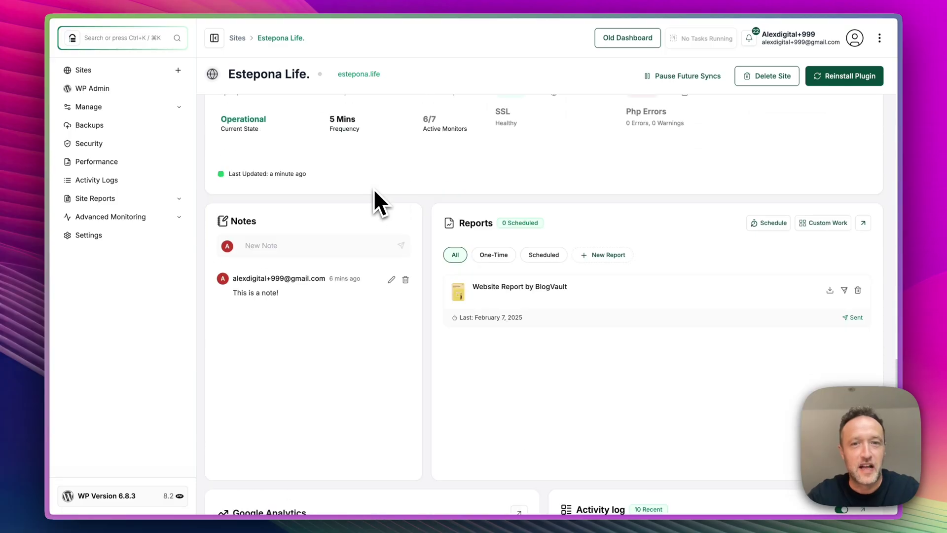
scroll(374, 189, "down", 5)
scroll(374, 190, "down", 2)
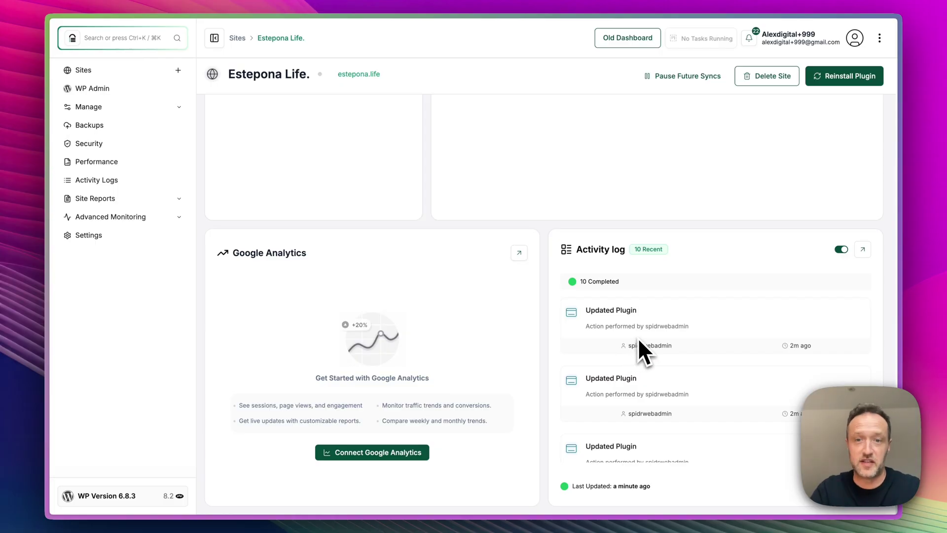
scroll(639, 338, "up", 2)
scroll(639, 341, "up", 15)
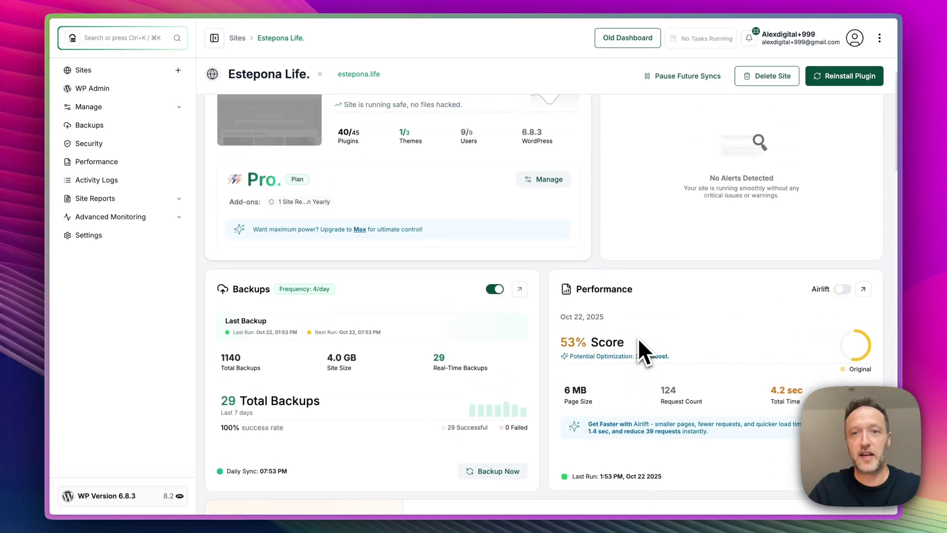